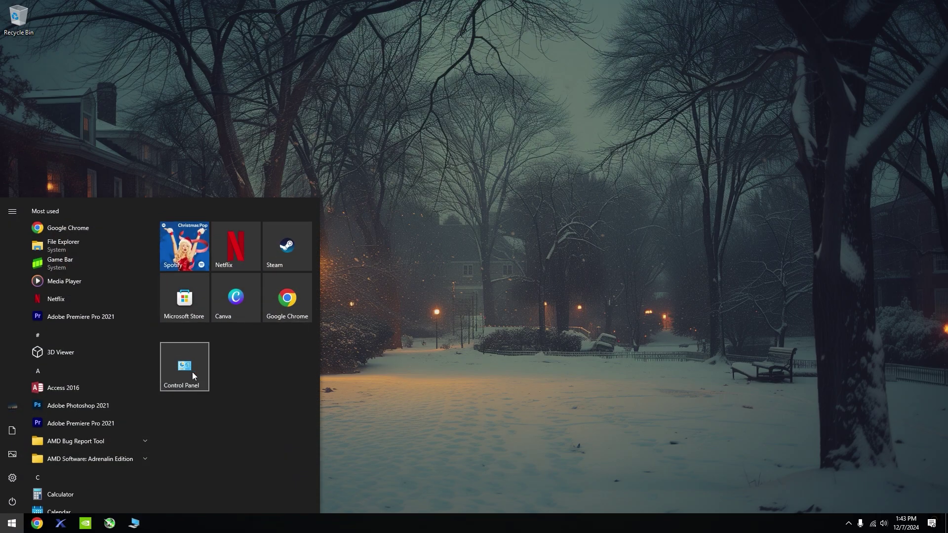
Activate the High performance power plan and show its advanced power settings
click(192, 371)
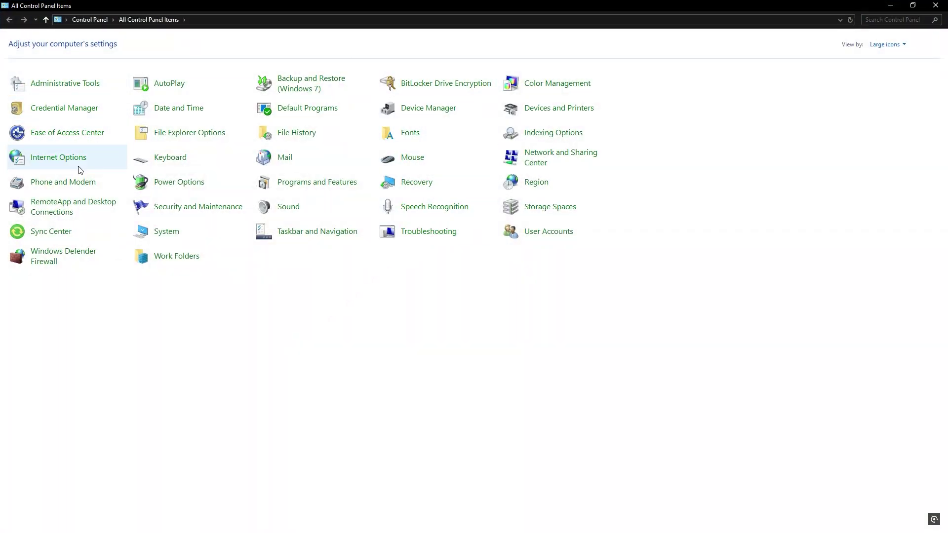
click(190, 187)
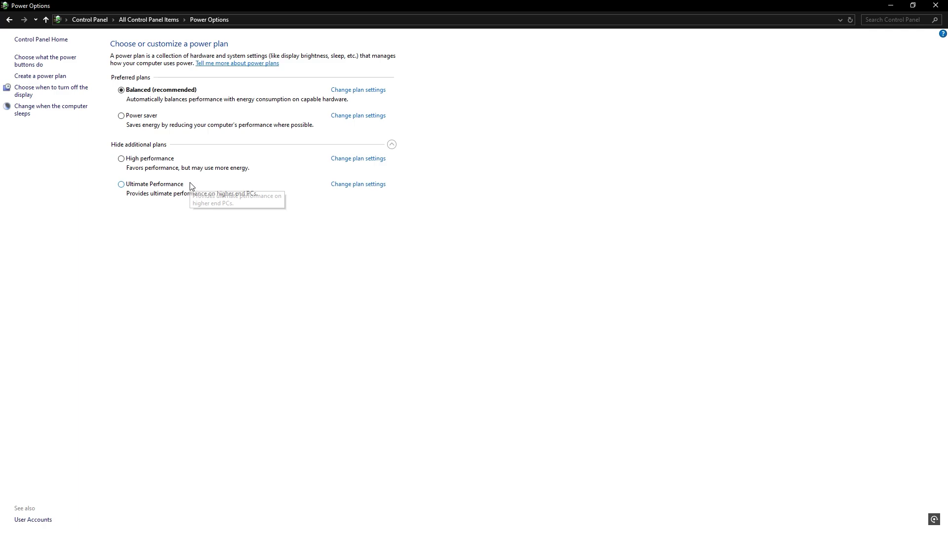
click(122, 160)
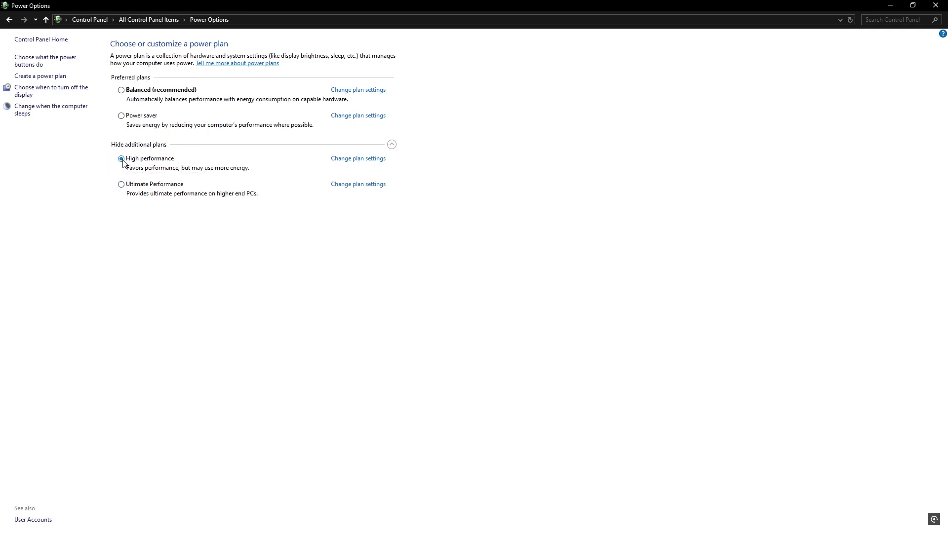
click(376, 159)
click(384, 128)
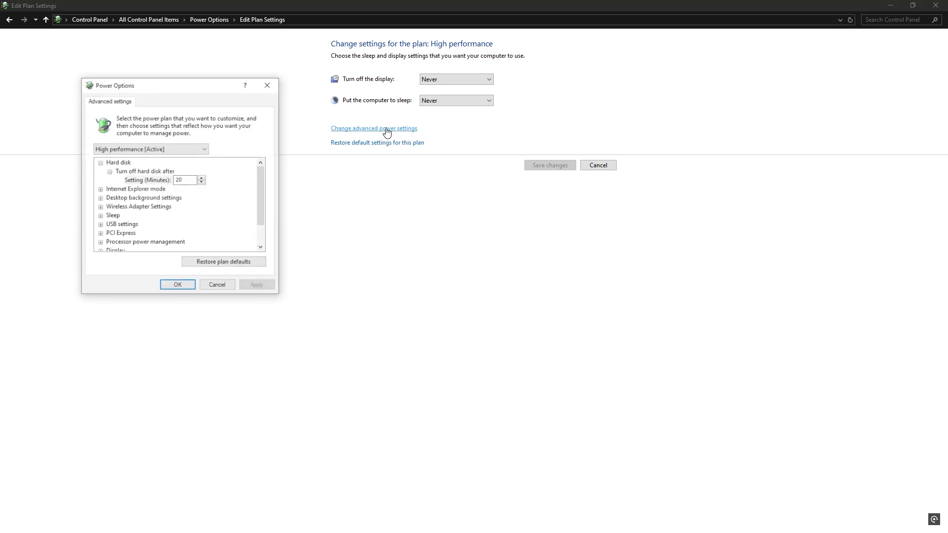
Run 'prefetch' and delete every file in the Prefetch folder
click(177, 286)
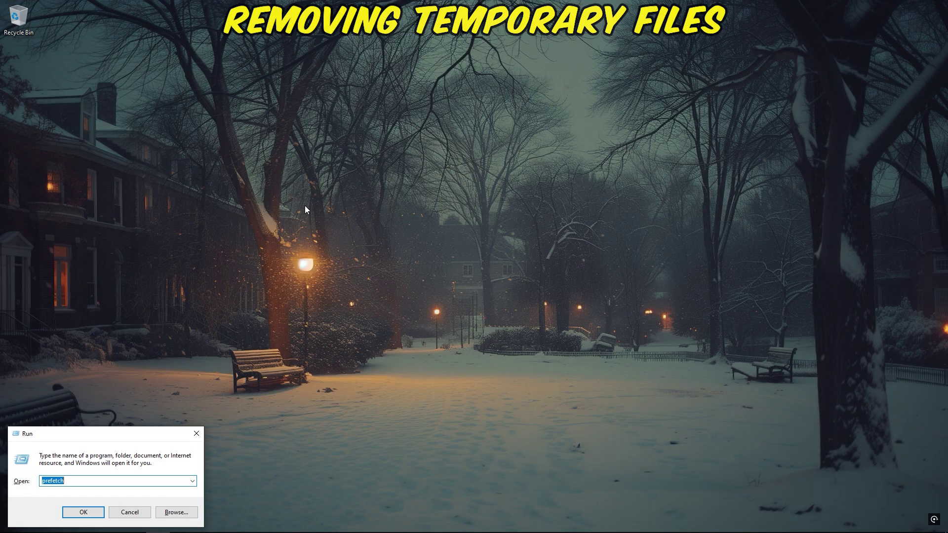
click(124, 480)
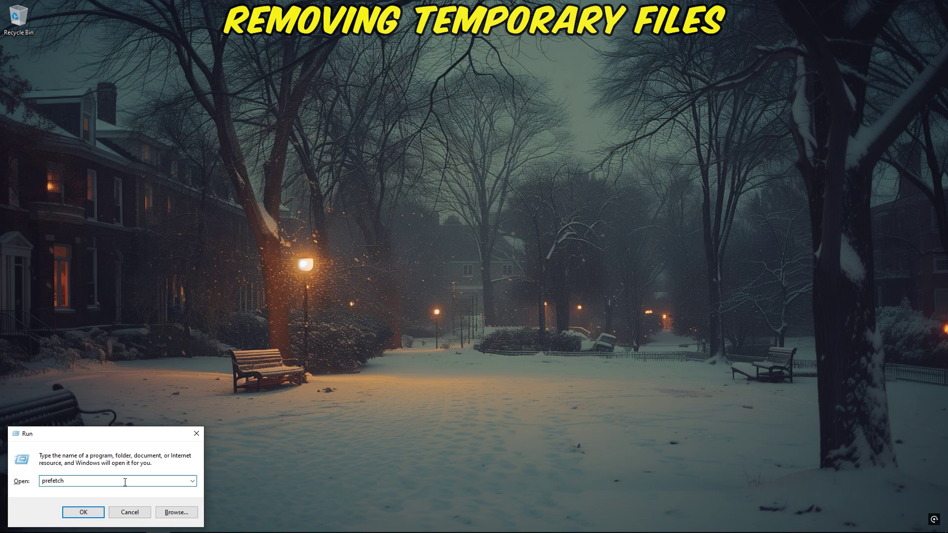
click(81, 513)
key(ctrl+a)
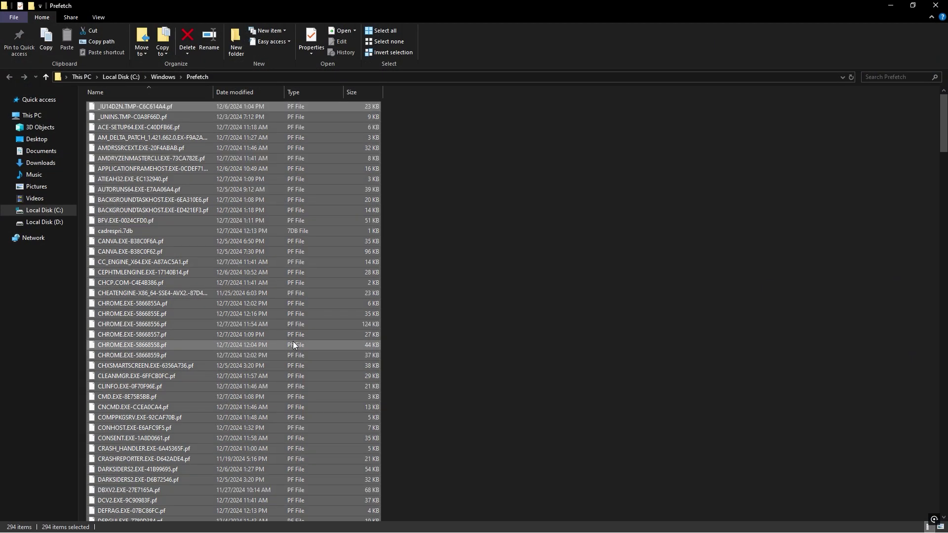
key(Delete)
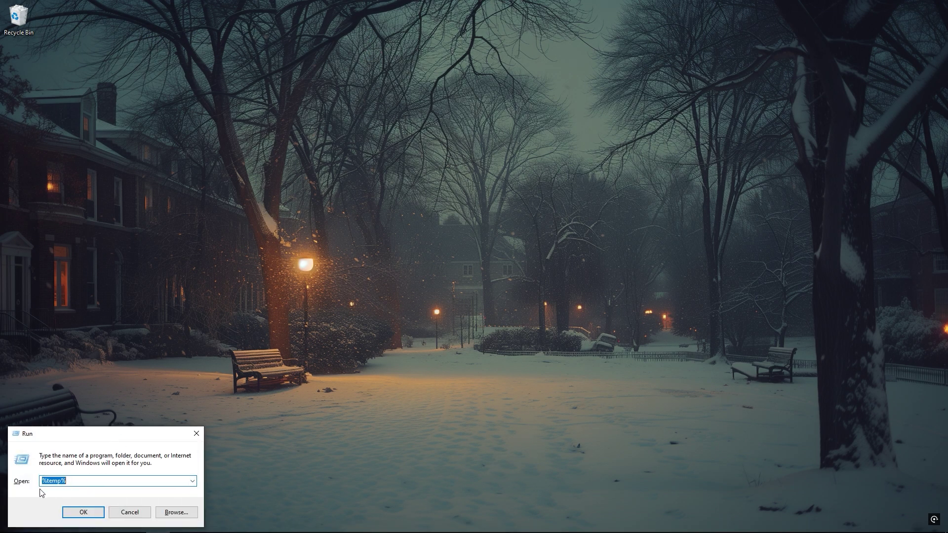
Delete everything in the user %temp% folder, skipping all in-use items
click(83, 511)
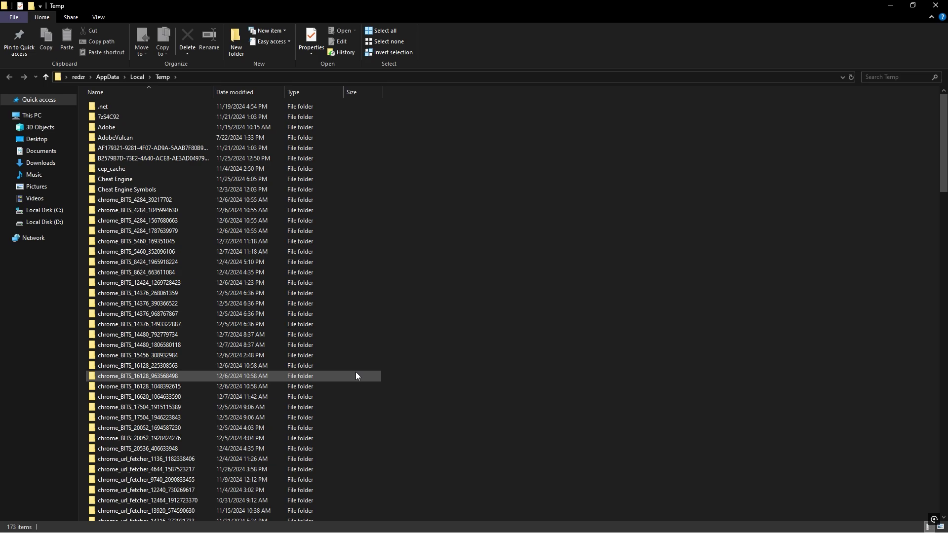
key(ctrl+a)
key(Delete)
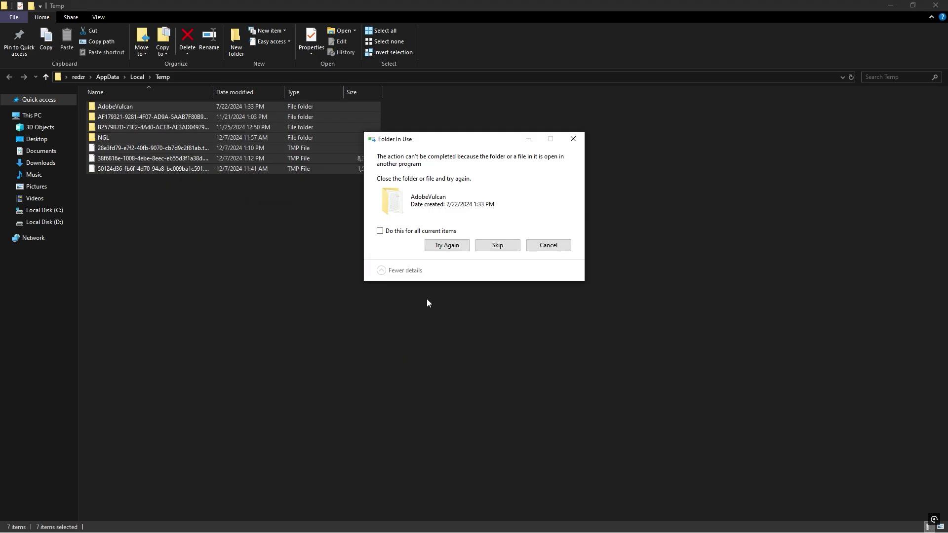
click(382, 234)
click(496, 244)
click(490, 224)
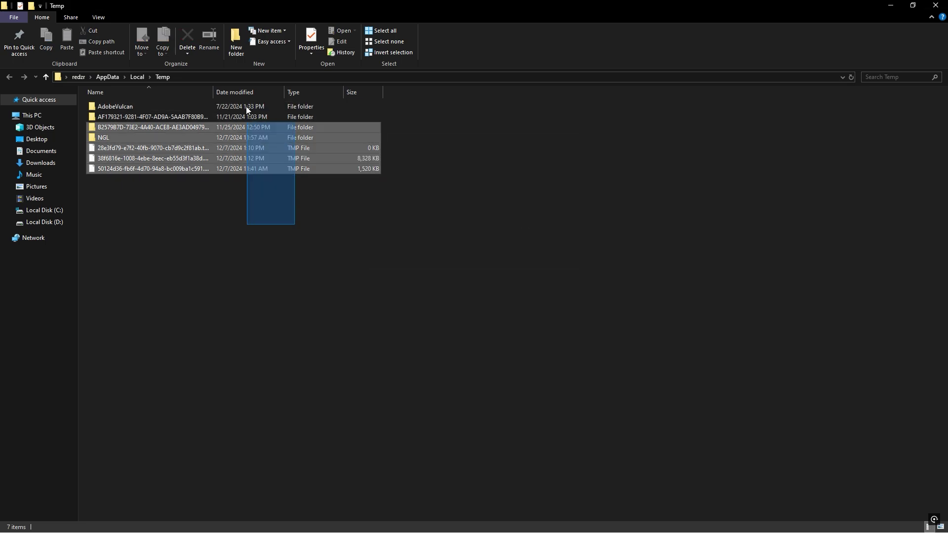
click(496, 245)
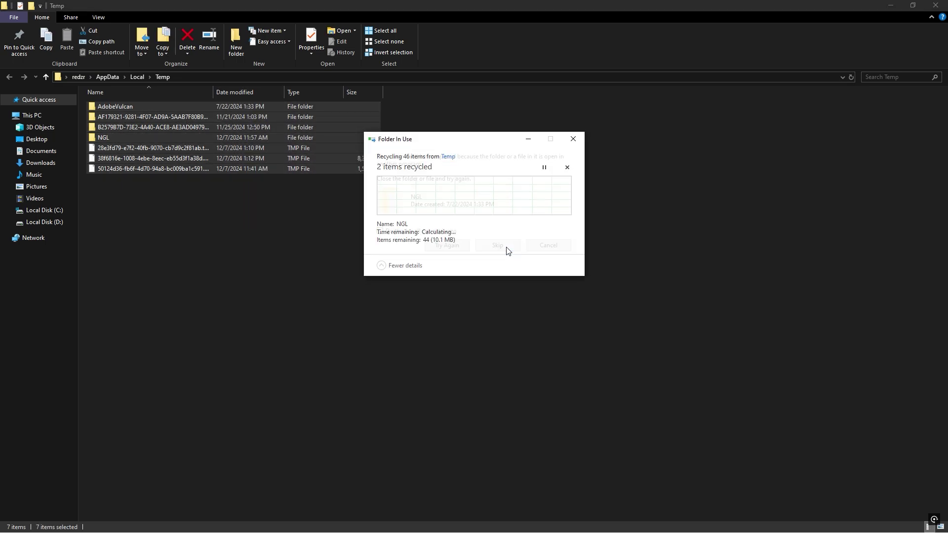
click(504, 247)
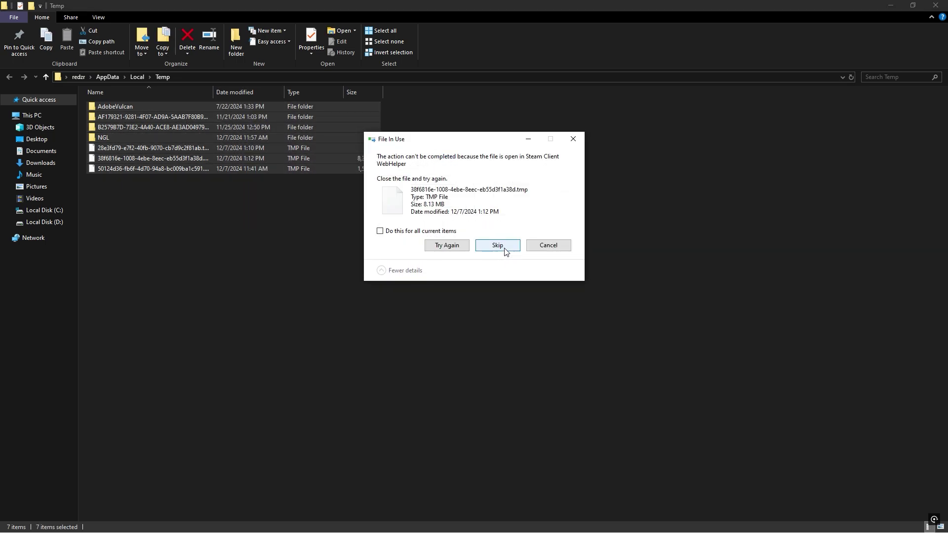
click(504, 250)
click(498, 245)
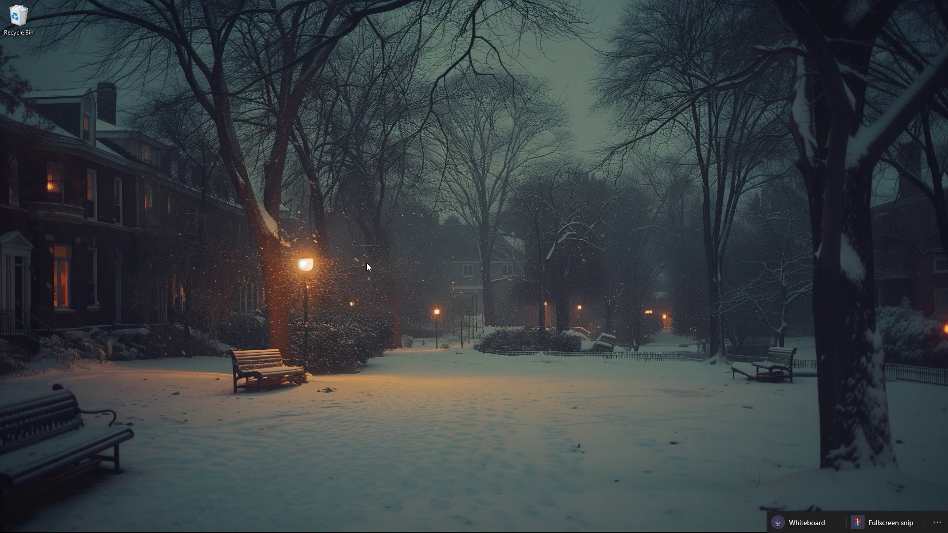
Run 'temp' and delete the Windows Temp contents with admin permission, skipping in-use files
key(super+r)
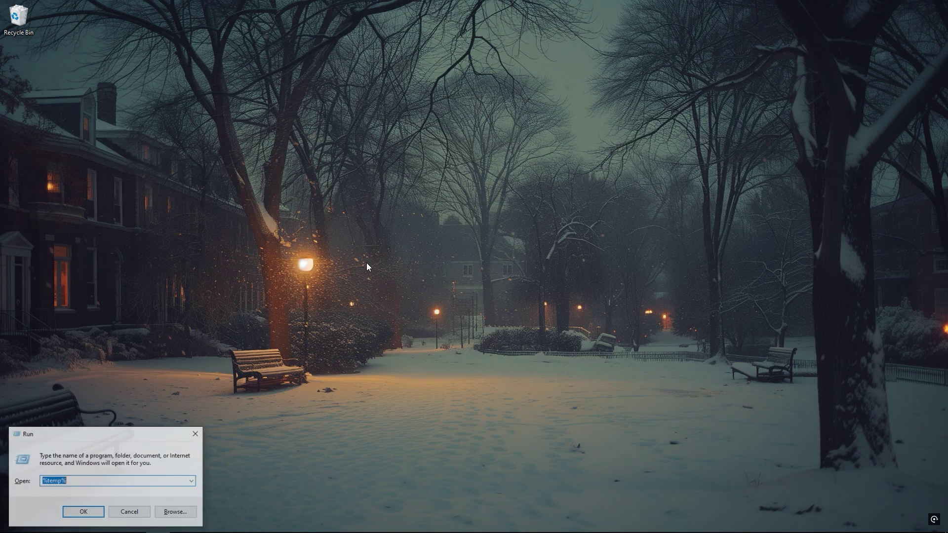
click(192, 481)
click(112, 446)
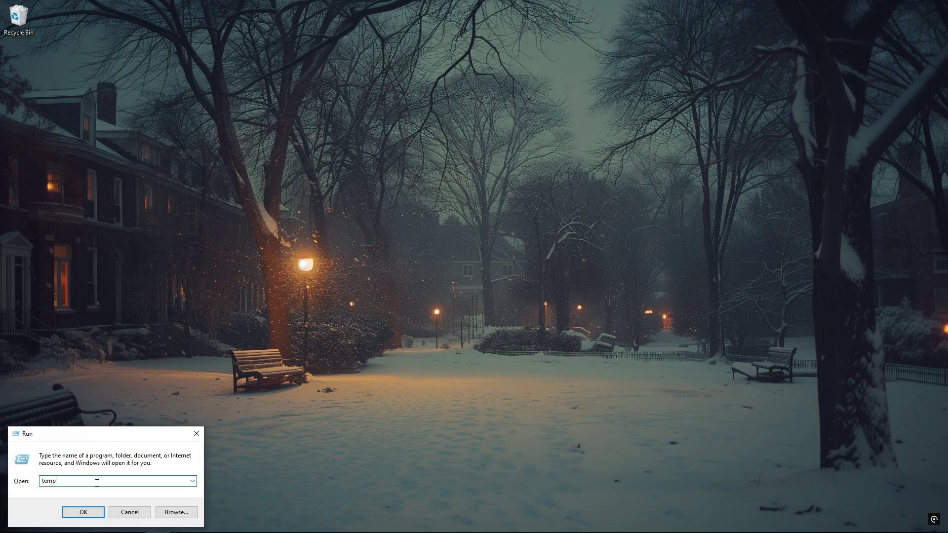
click(83, 512)
key(ctrl+a)
key(Delete)
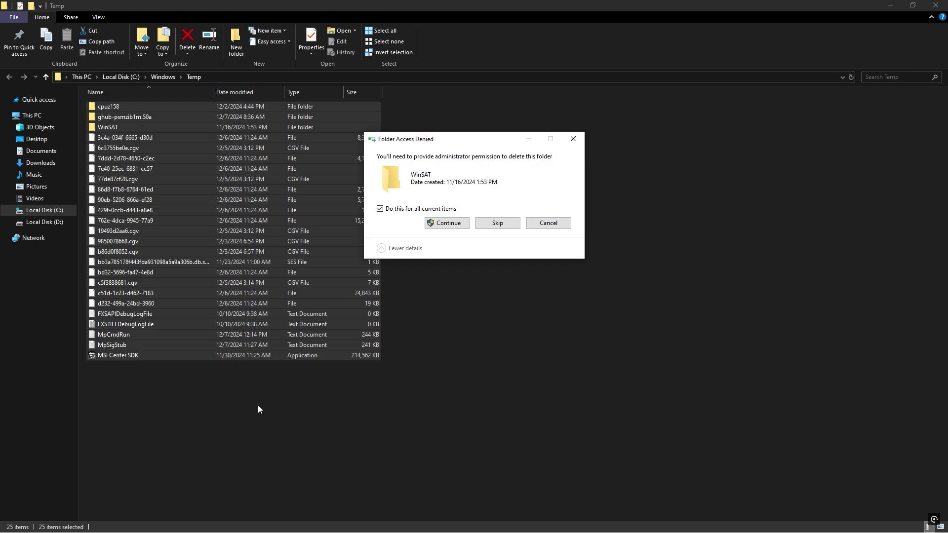
click(447, 223)
click(498, 237)
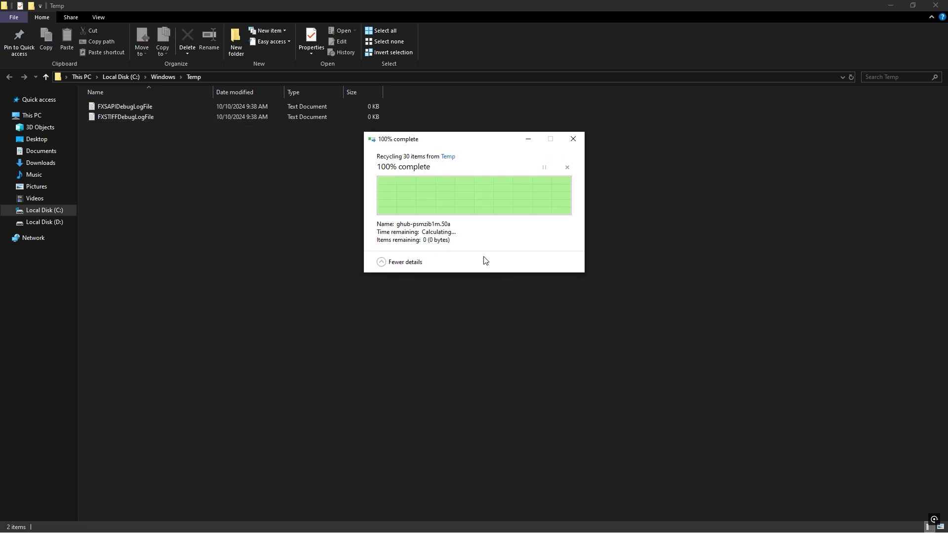
Run Disk Cleanup on drive D: and permanently delete the selected files
click(935, 5)
right_click(470, 141)
click(497, 184)
click(134, 523)
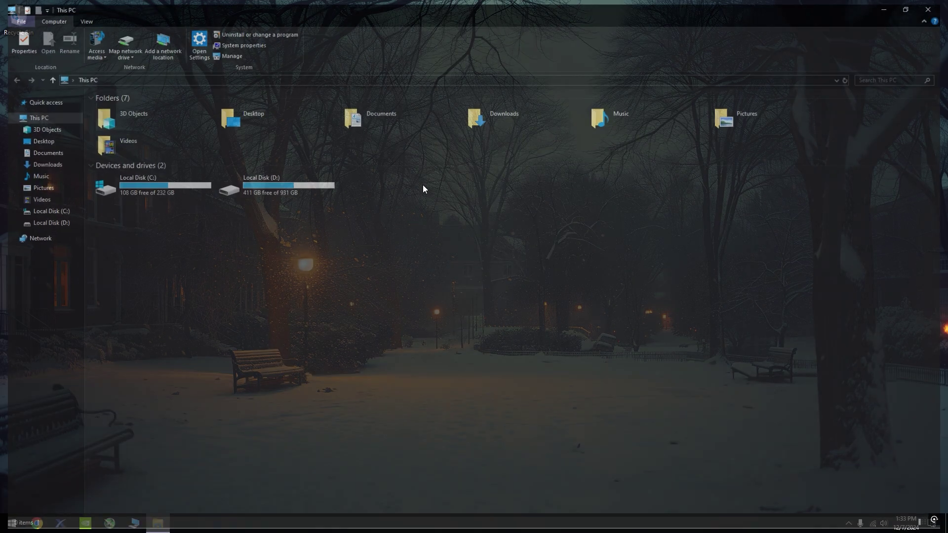
right_click(265, 183)
click(292, 393)
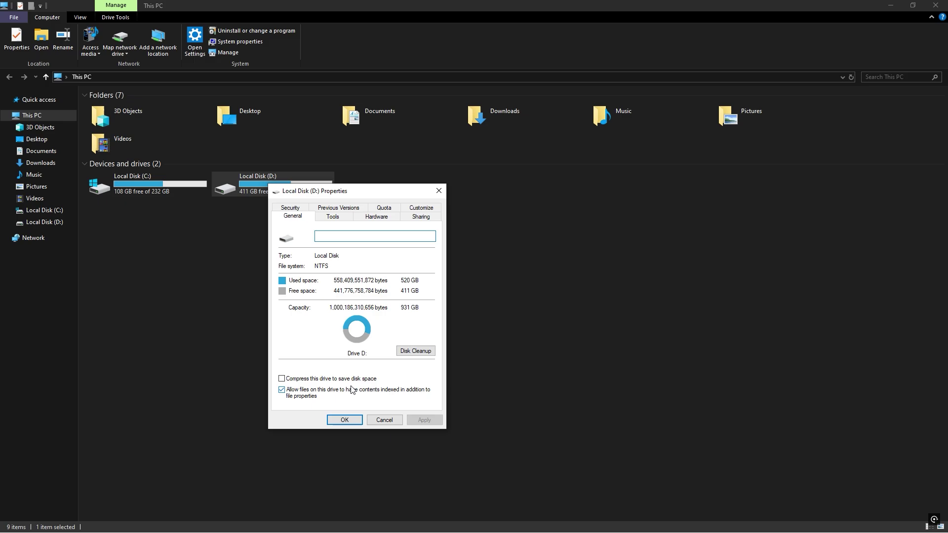
click(415, 351)
click(254, 342)
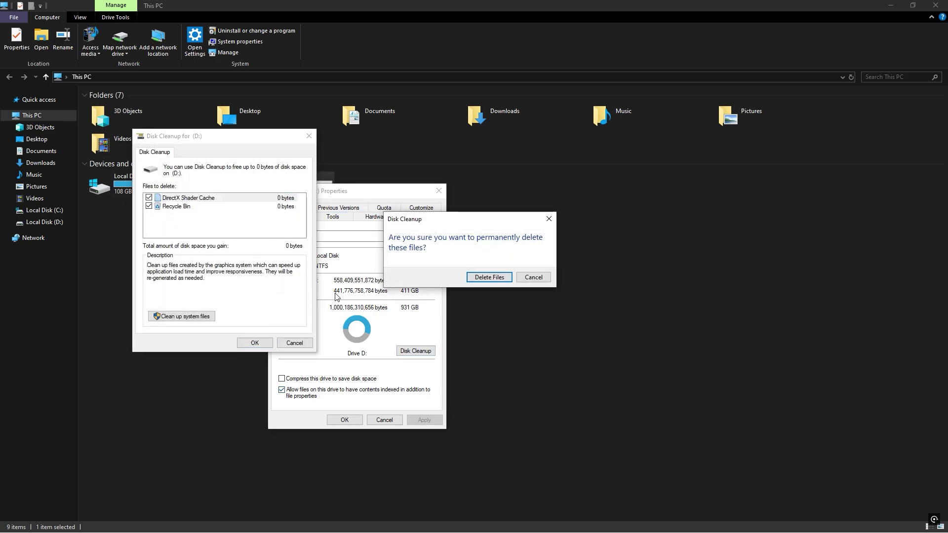
click(487, 275)
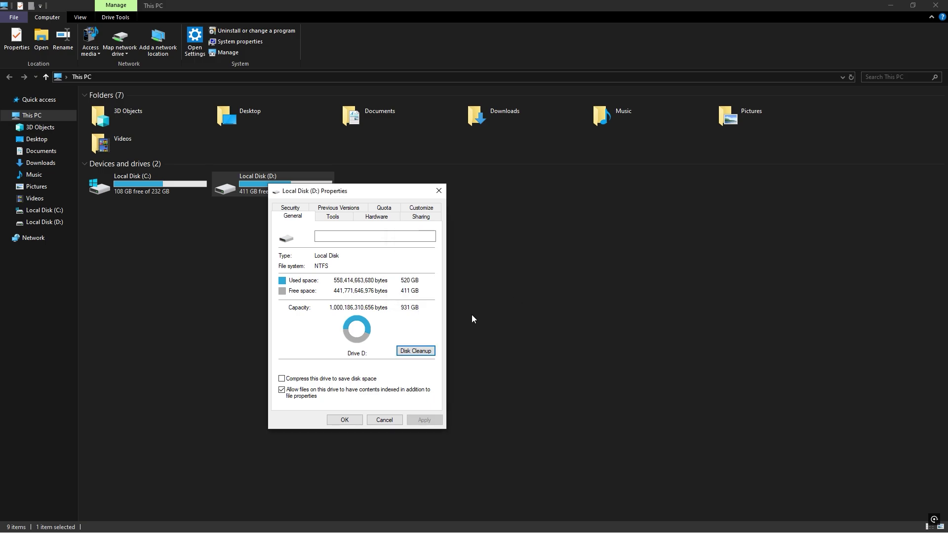
click(353, 420)
Run Disk Cleanup on drive C:, getting past access-denied, then close File Explorer
right_click(107, 185)
click(197, 389)
click(278, 351)
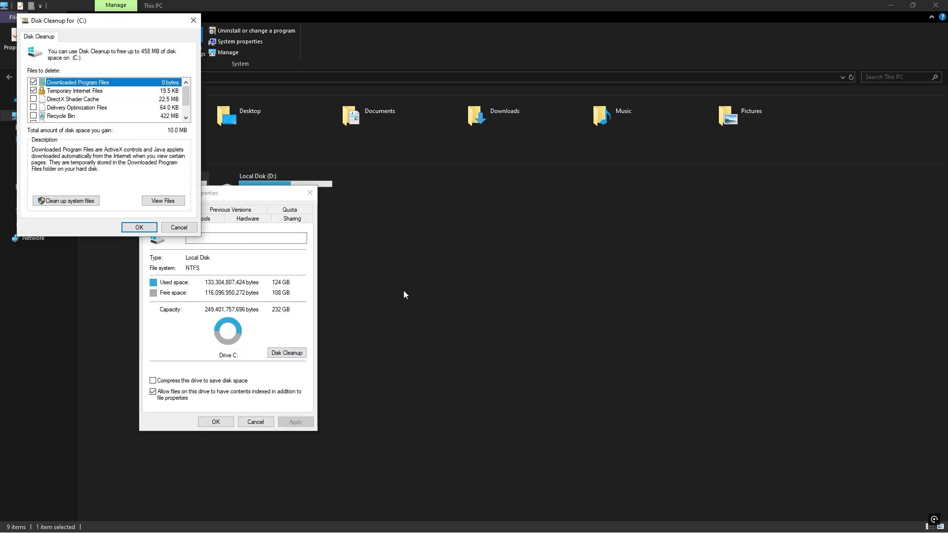
scroll(32, 114, down, 1)
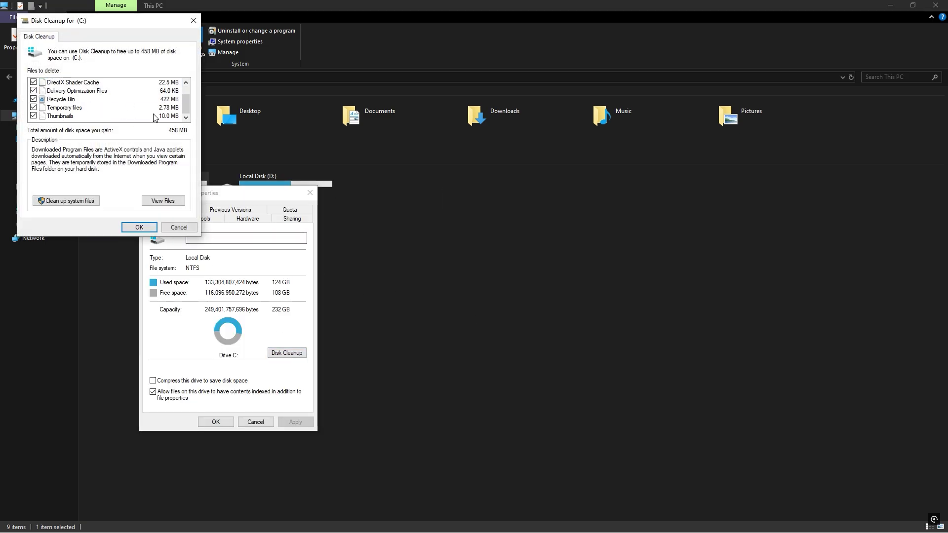
click(149, 229)
click(475, 279)
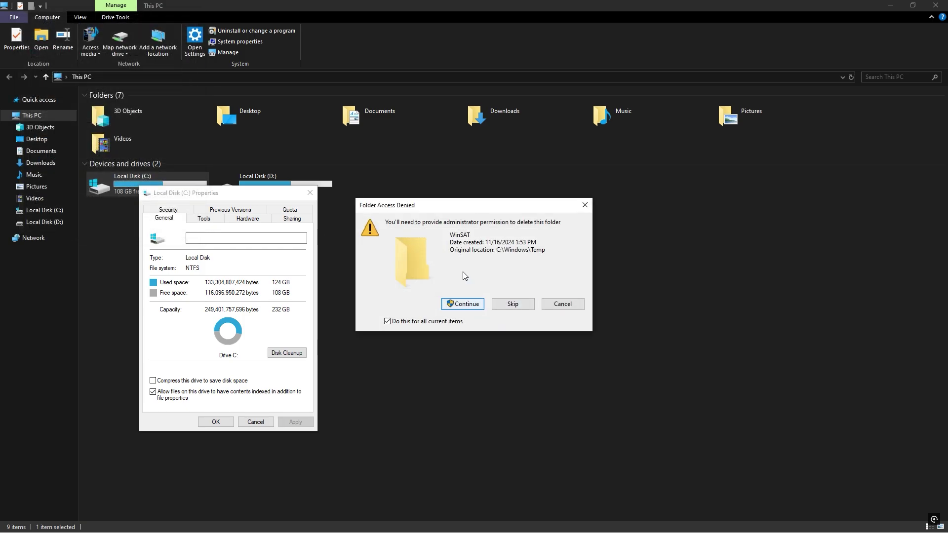
click(477, 306)
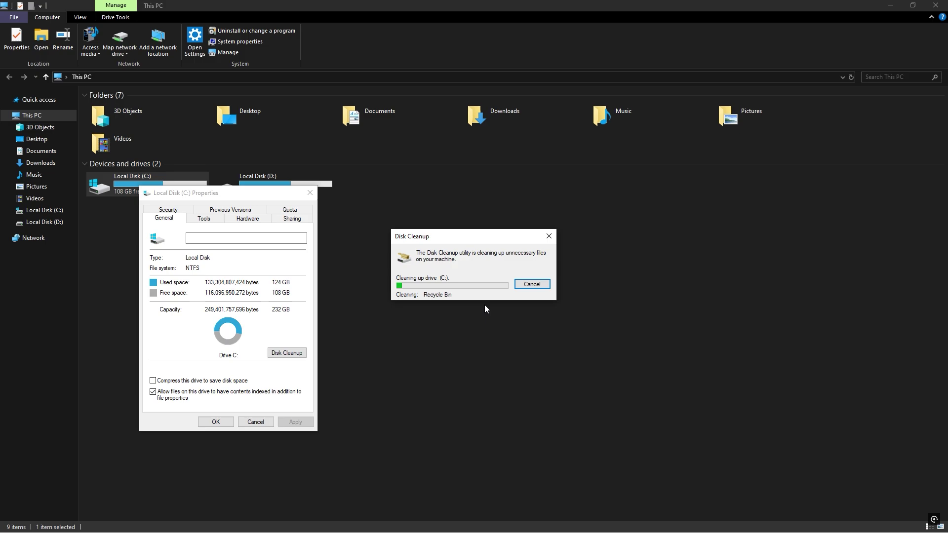
click(216, 421)
click(935, 5)
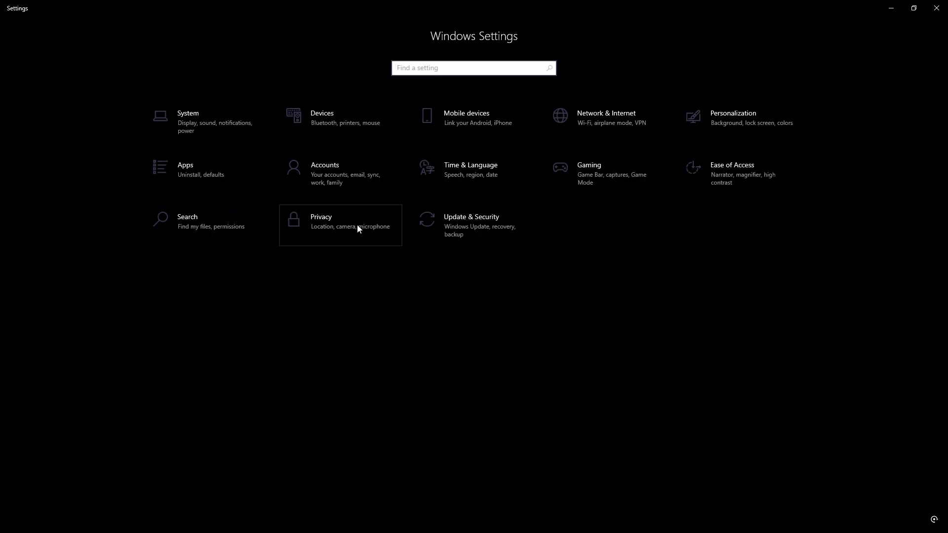
Switch 'Let apps run in the background' off under Privacy > Background apps, then close Settings
click(358, 229)
scroll(80, 188, down, 3)
scroll(53, 318, down, 3)
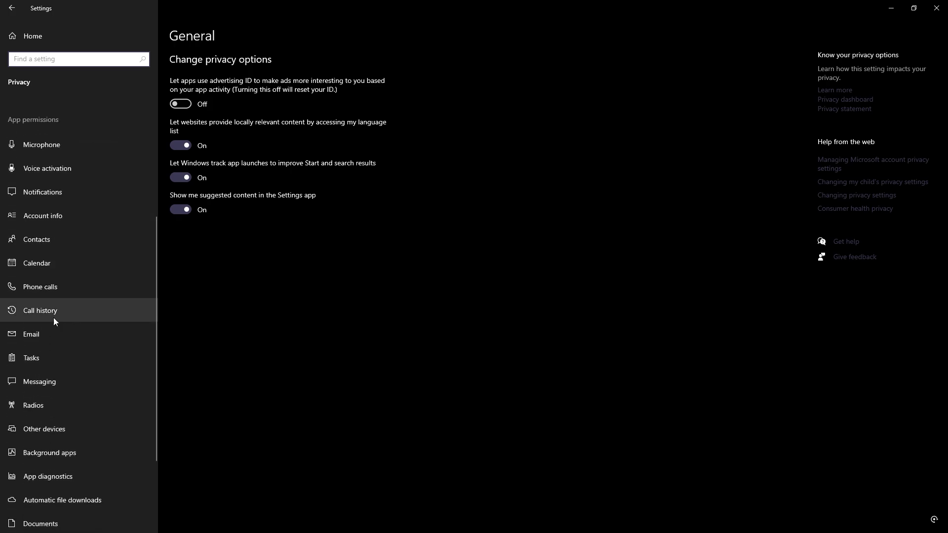
scroll(43, 420, down, 3)
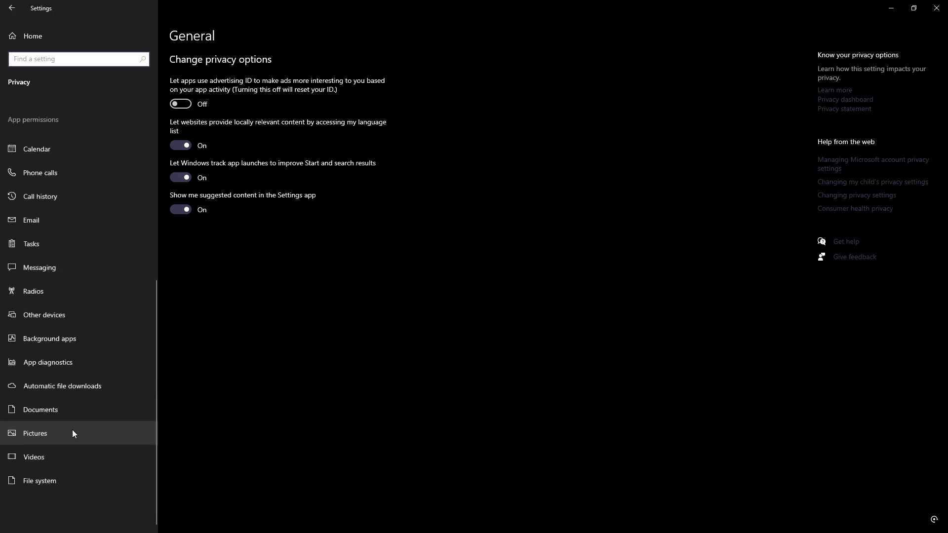
click(65, 342)
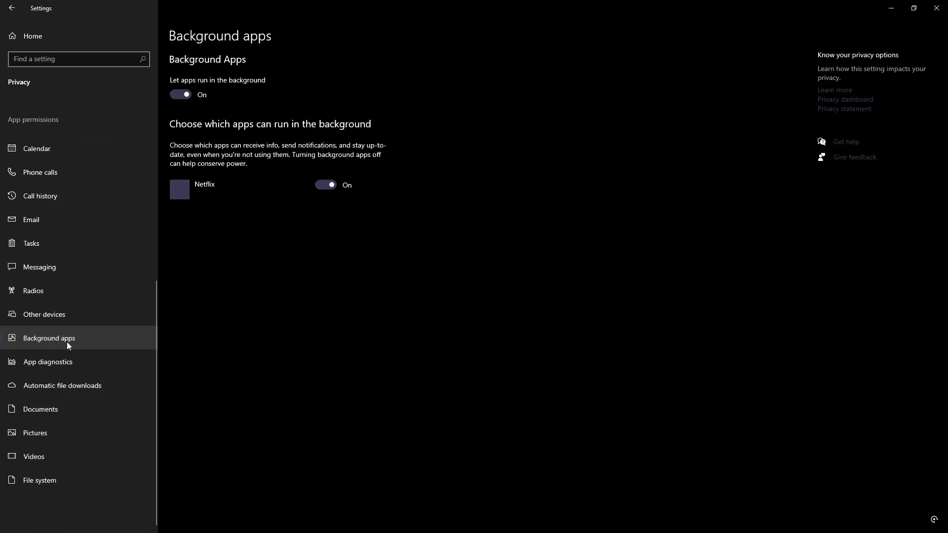
click(184, 98)
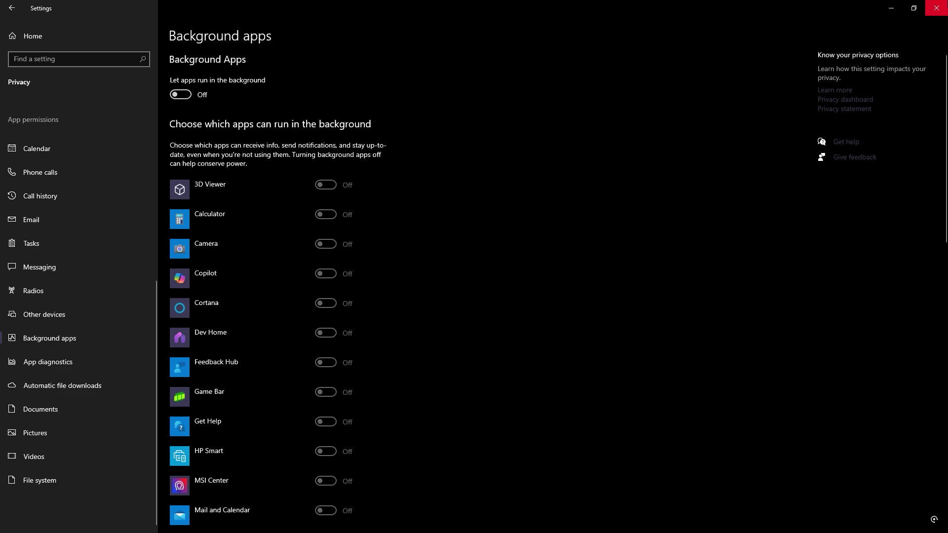
click(935, 8)
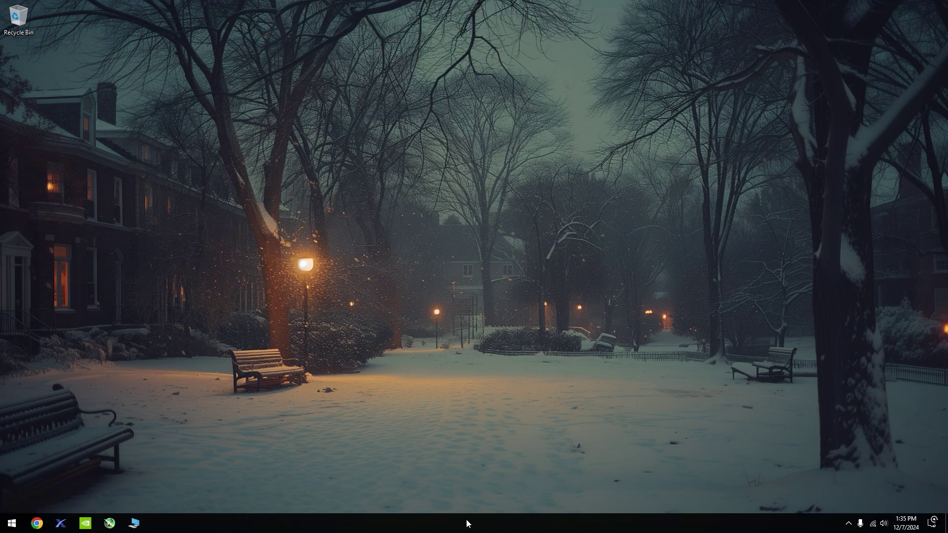
Disable WhatsApp, MSI Center and MLWapp at startup from Task Manager's Startup list
right_click(470, 524)
click(506, 477)
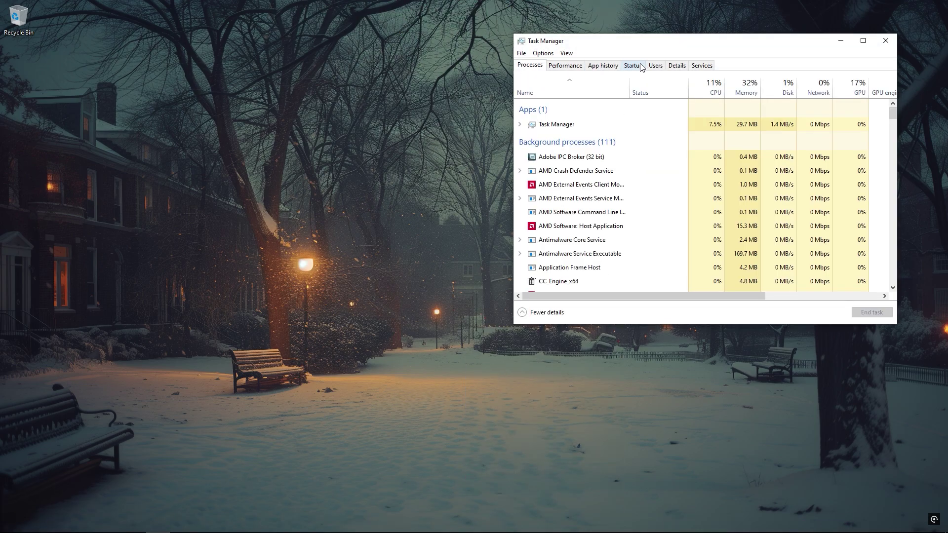
click(633, 65)
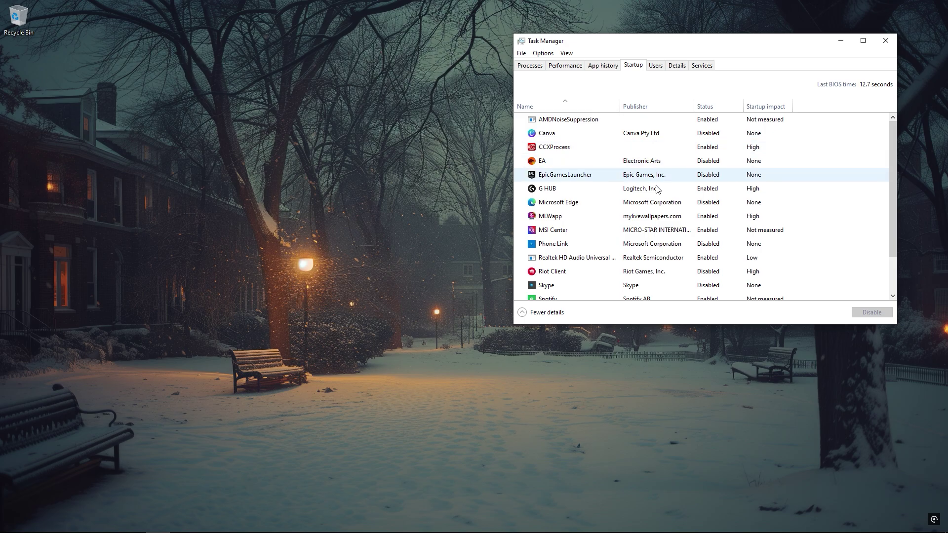
scroll(652, 207, down, 1)
right_click(714, 255)
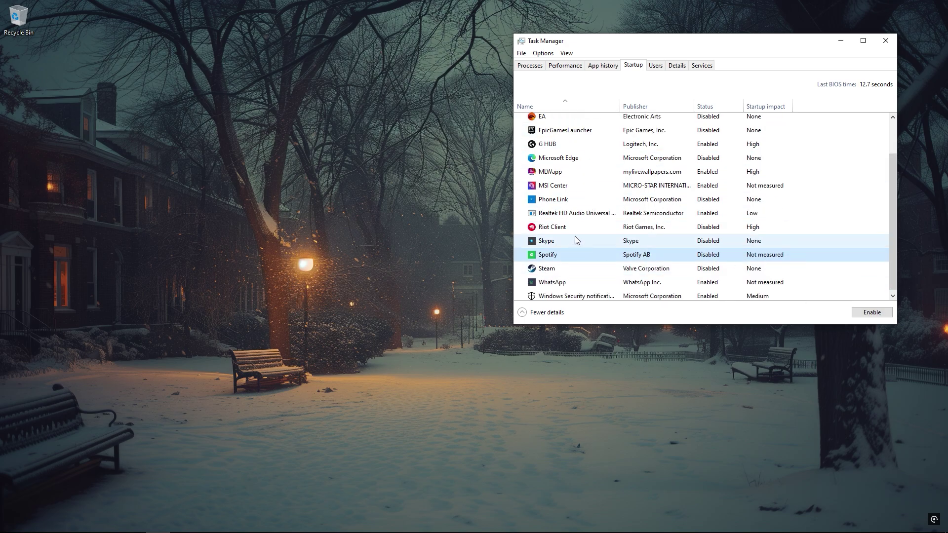
scroll(718, 278, down, 1)
right_click(726, 285)
click(728, 287)
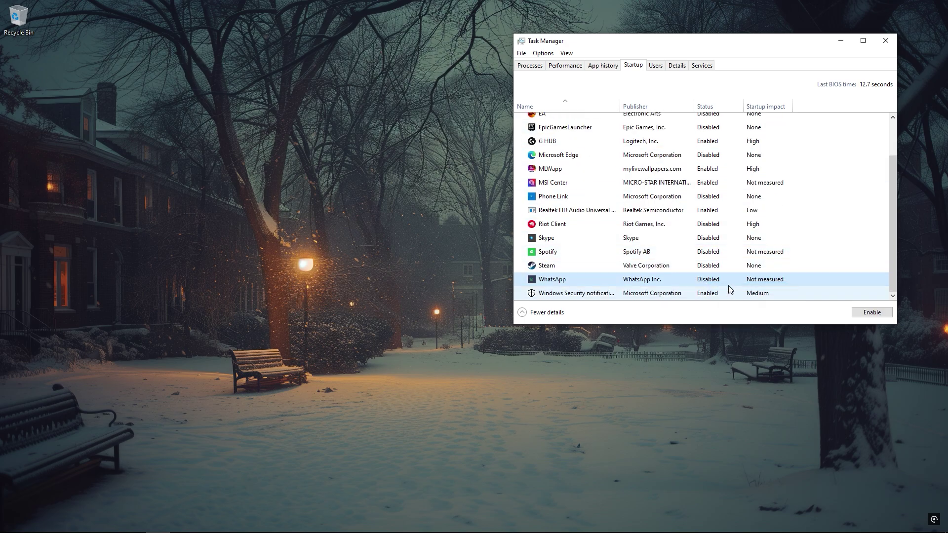
right_click(707, 185)
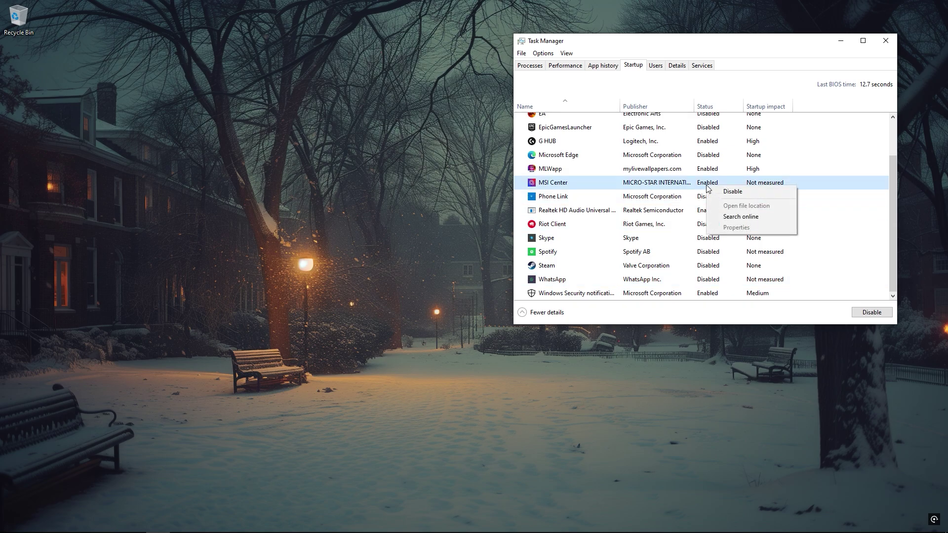
click(730, 192)
right_click(716, 169)
click(731, 176)
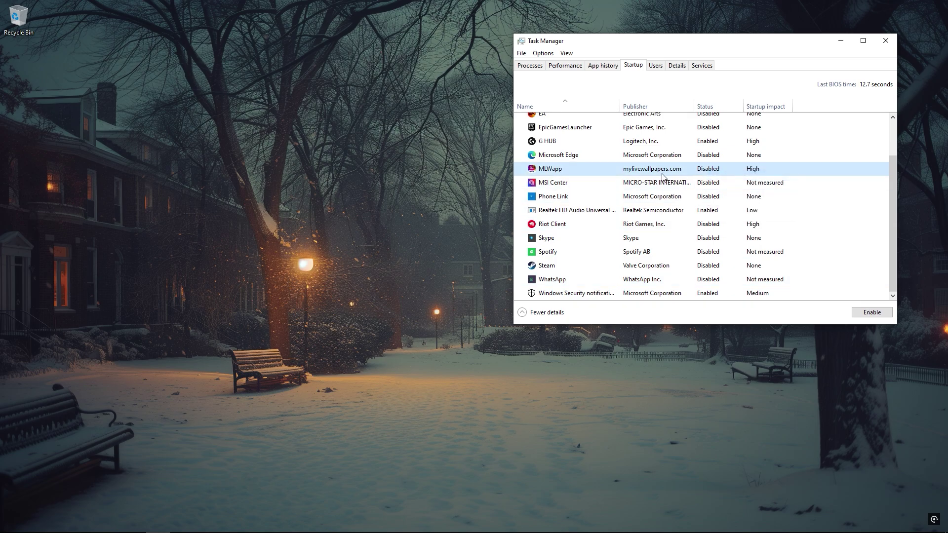
scroll(711, 178, up, 1)
scroll(703, 169, up, 1)
scroll(704, 168, up, 1)
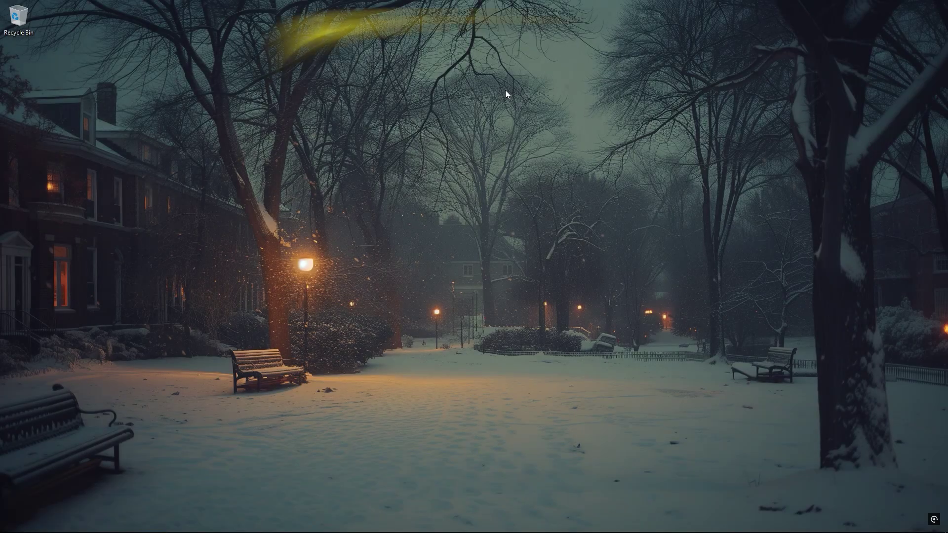
Turn on Game Mode and hardware-accelerated GPU scheduling under Settings > Gaming
click(11, 523)
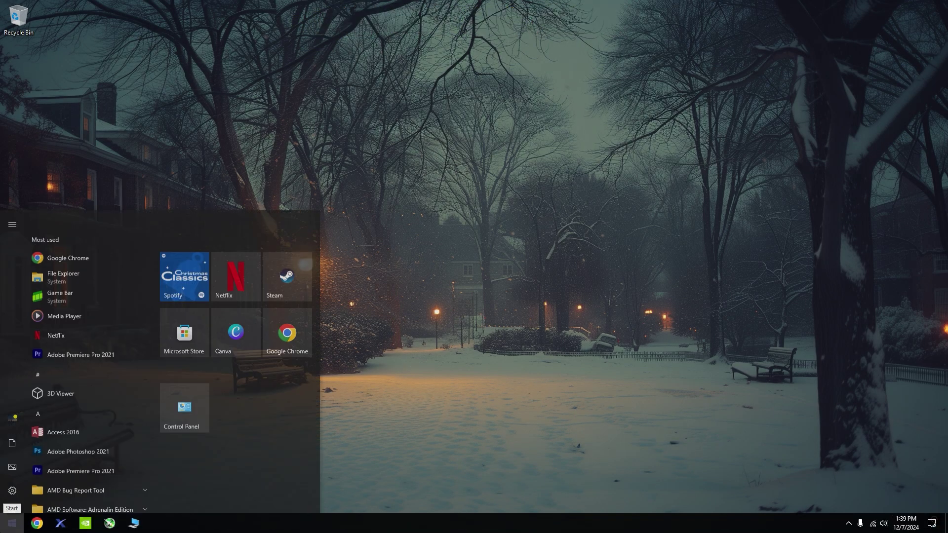
click(9, 483)
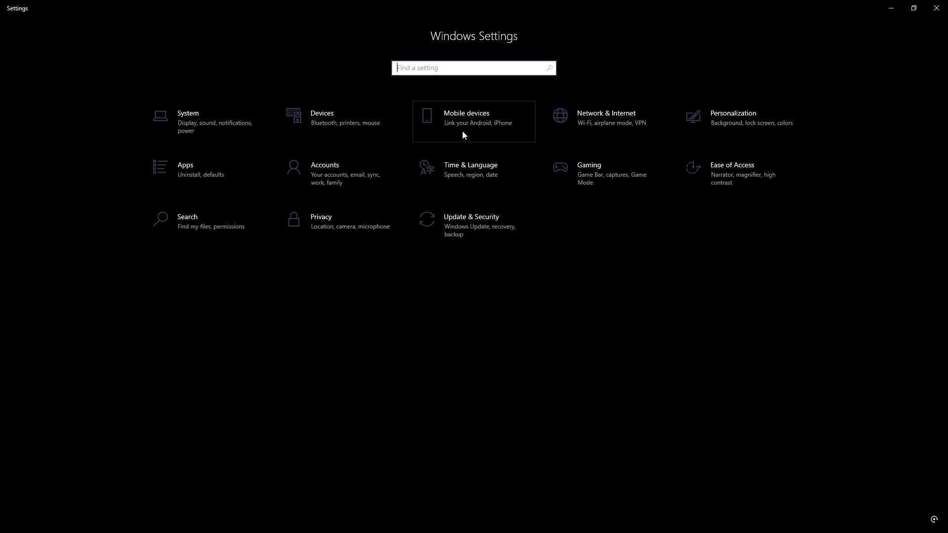
click(597, 169)
click(45, 159)
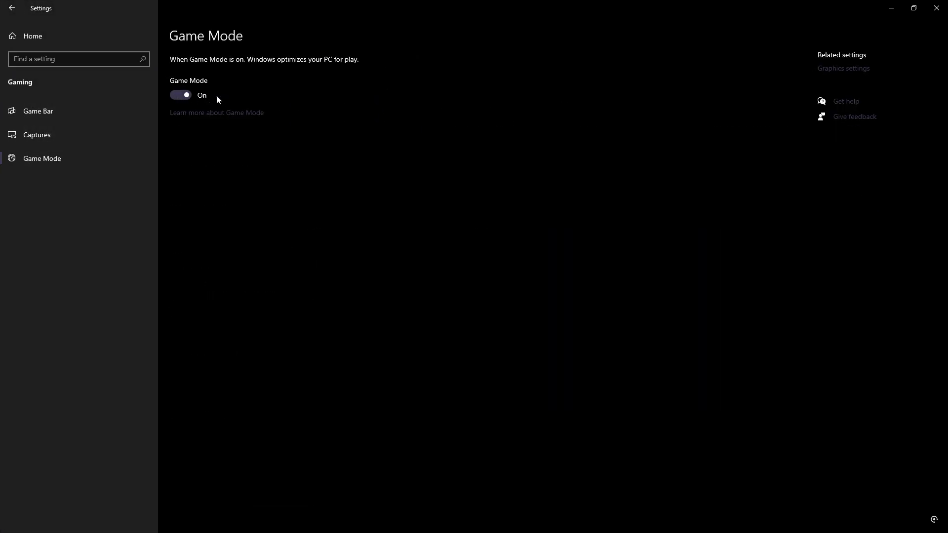
click(839, 70)
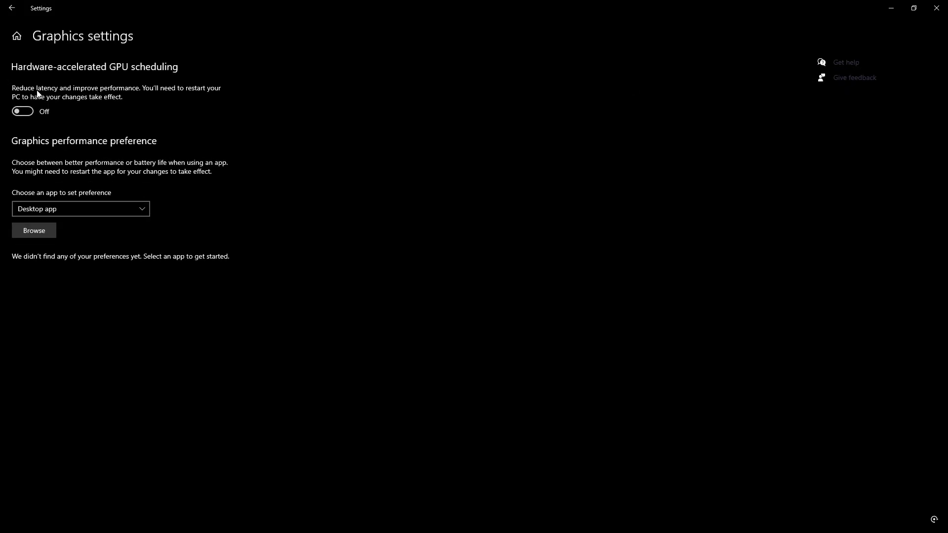
click(23, 112)
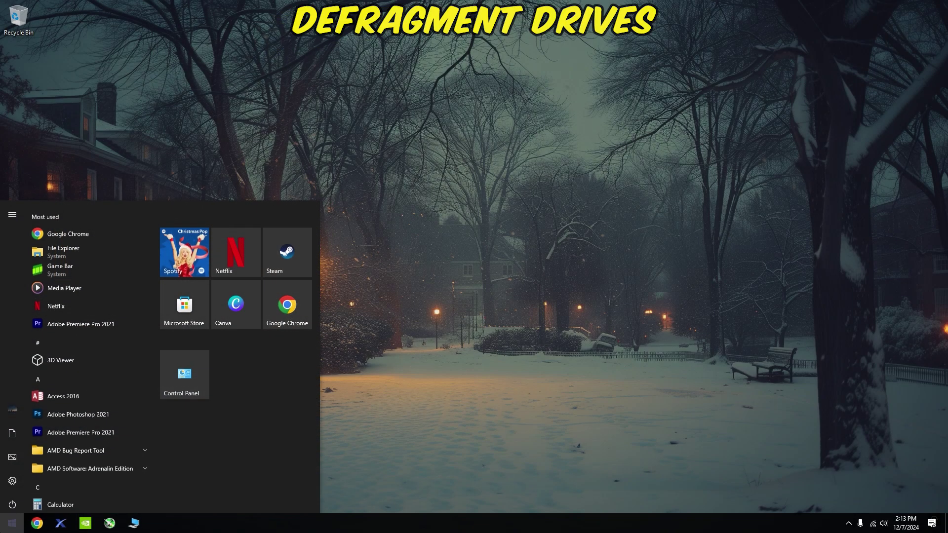
text(defra)
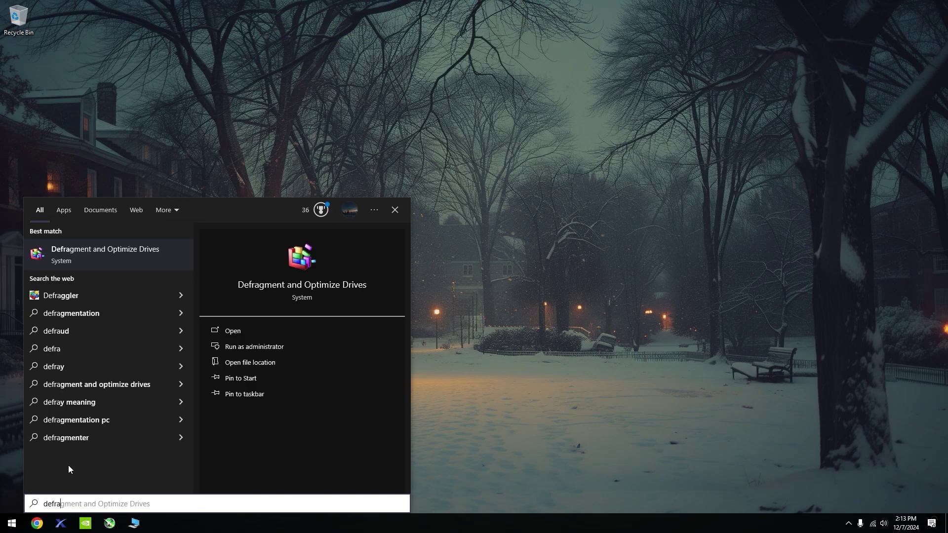
Analyze drive D: in Optimize Drives (2% fragmented) and start optimizing it
click(136, 252)
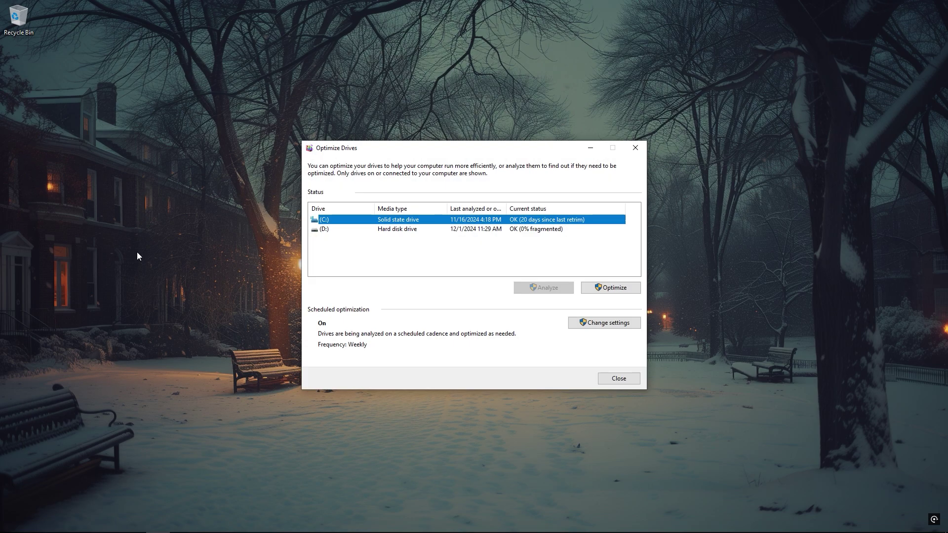
click(556, 229)
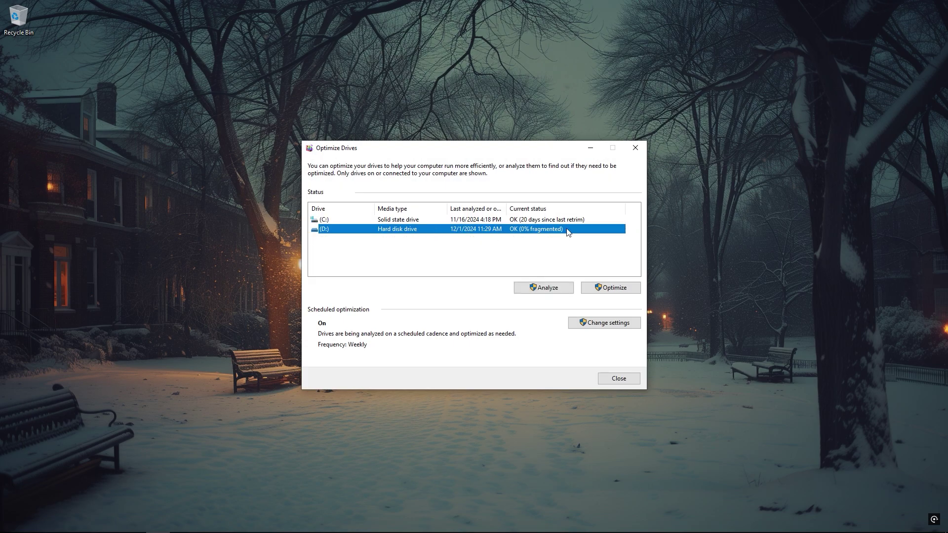
click(541, 287)
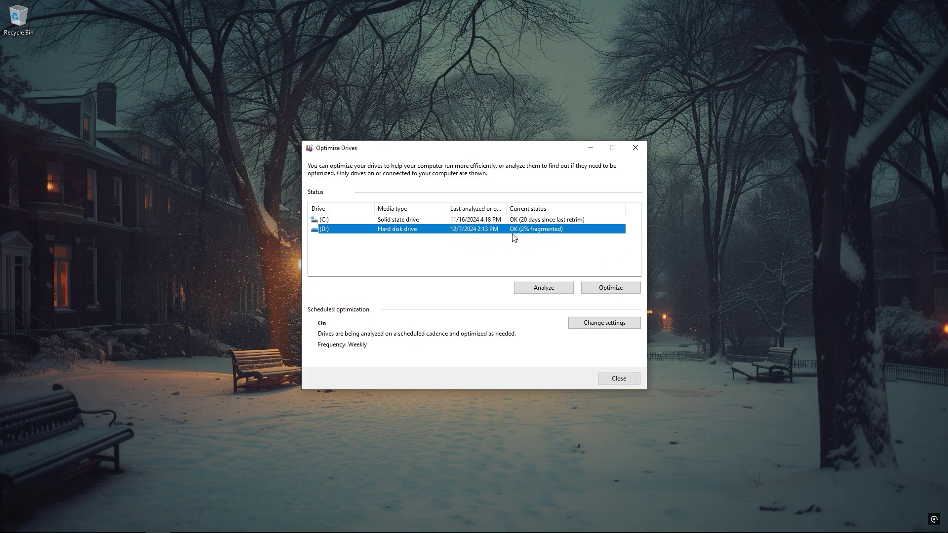
click(604, 291)
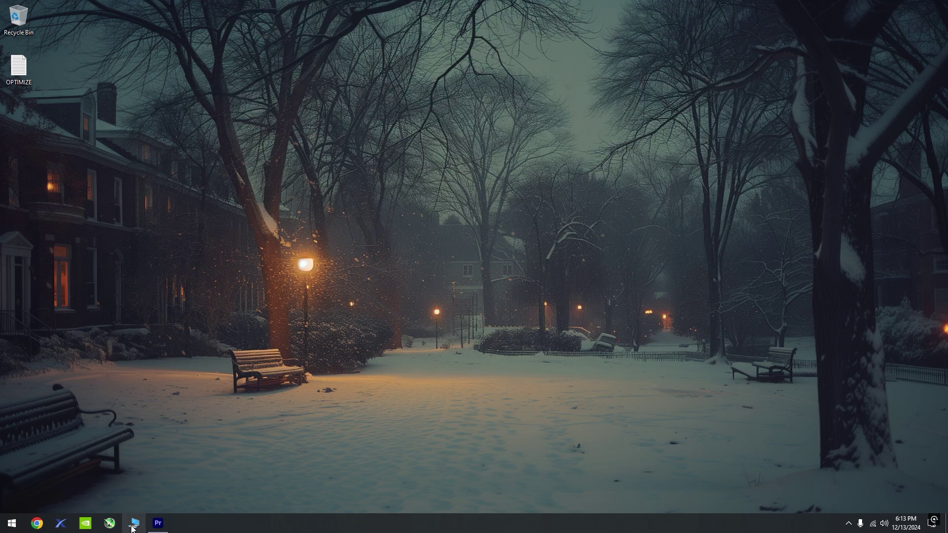
Set visual effects to 'Adjust for best performance' through This PC's advanced system settings
click(133, 523)
right_click(380, 330)
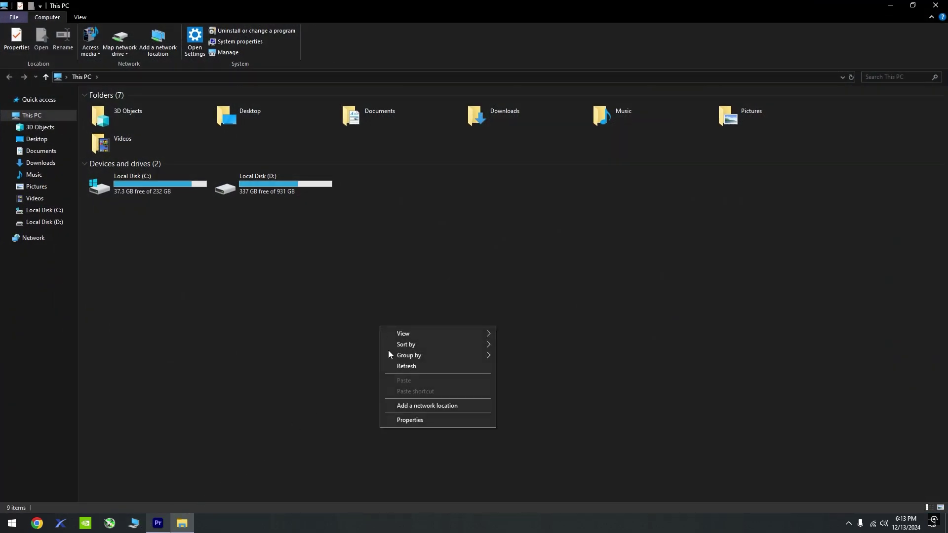
click(407, 420)
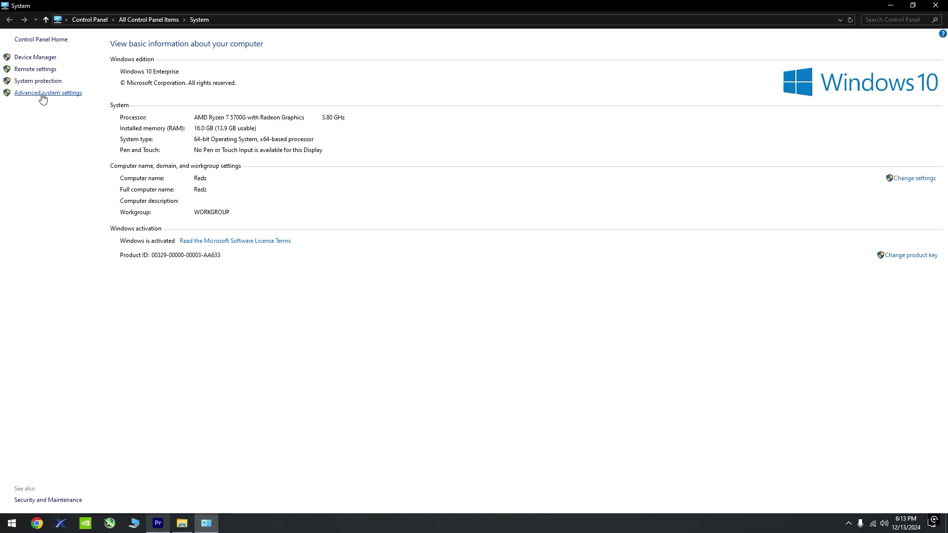
click(42, 94)
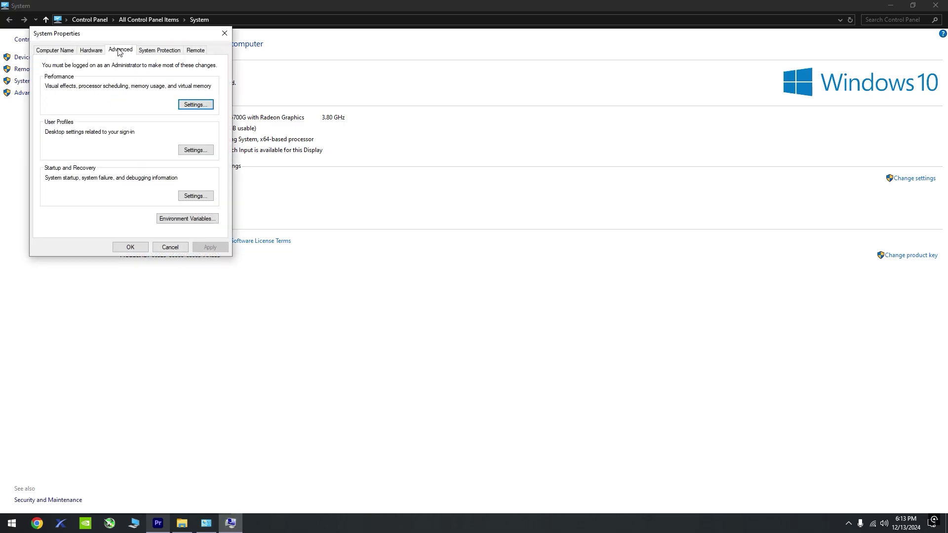
click(192, 105)
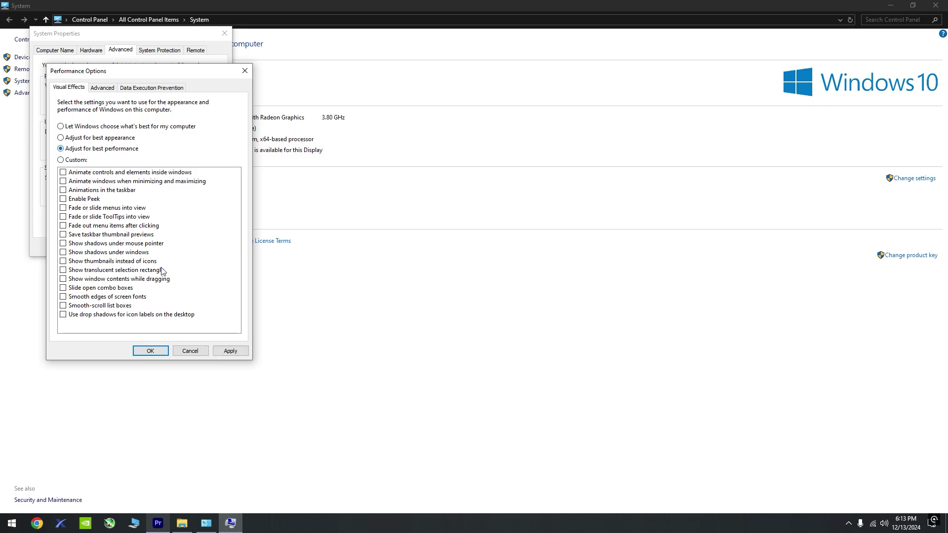
click(221, 353)
click(148, 354)
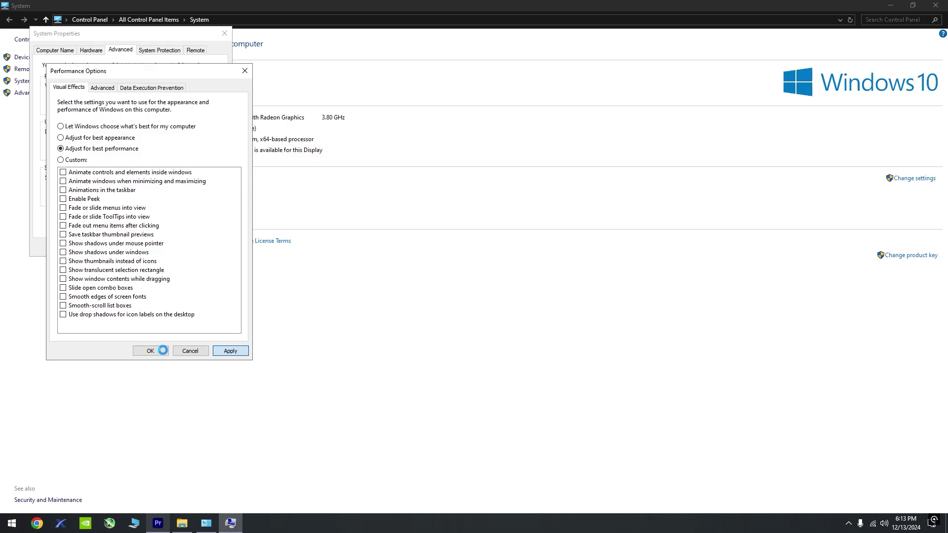
click(150, 351)
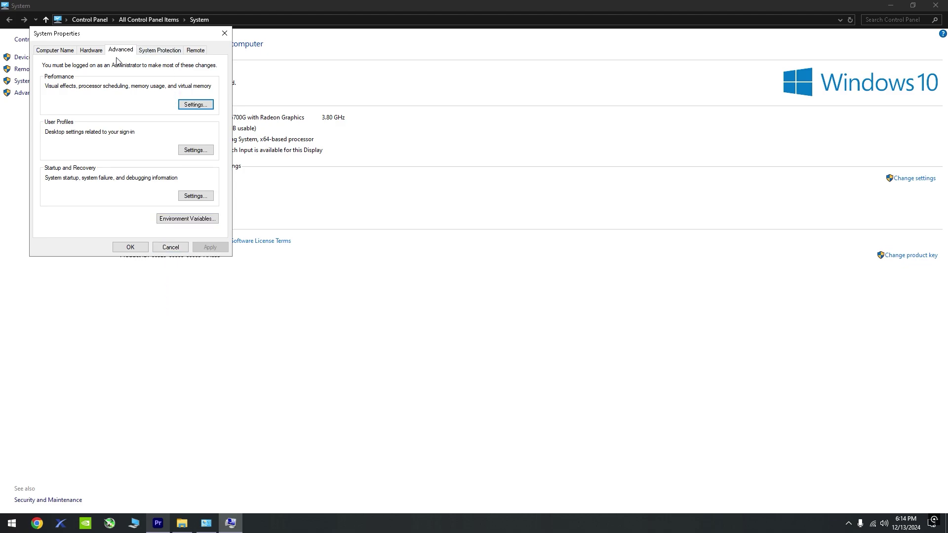
Reach the virtual memory settings and select drive D:'s paging file
click(197, 105)
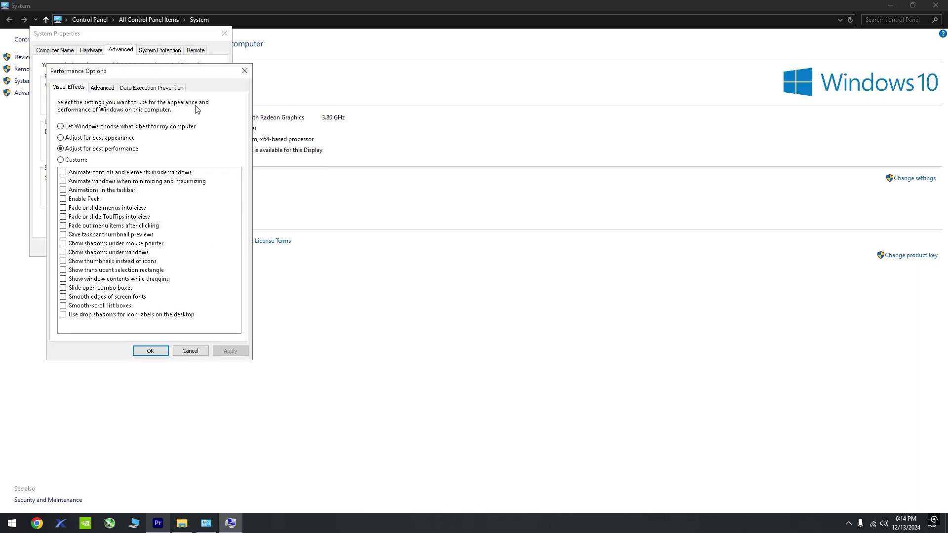
click(102, 89)
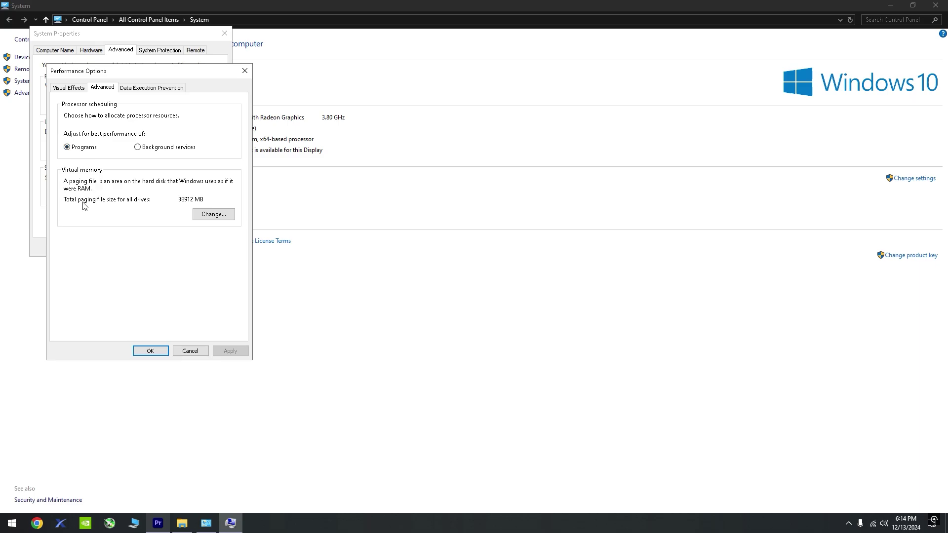
click(214, 215)
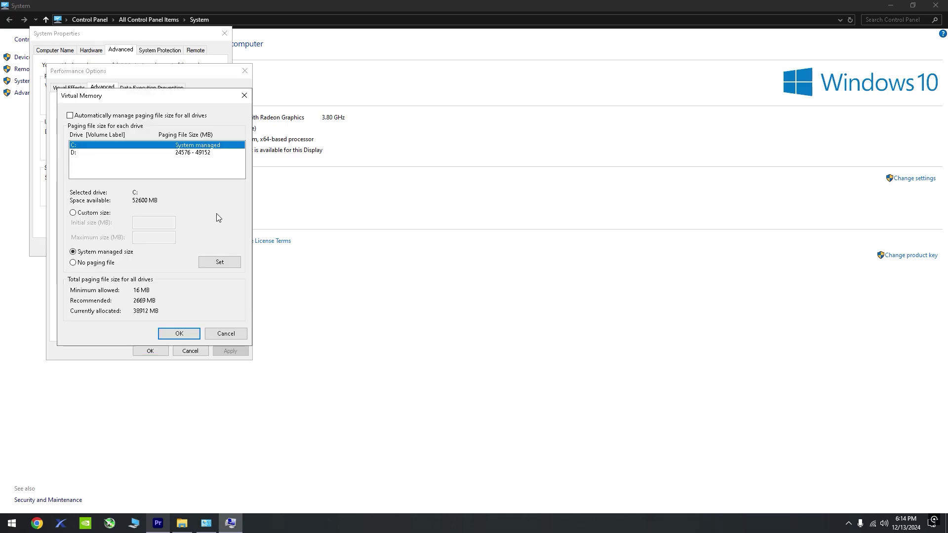
click(87, 154)
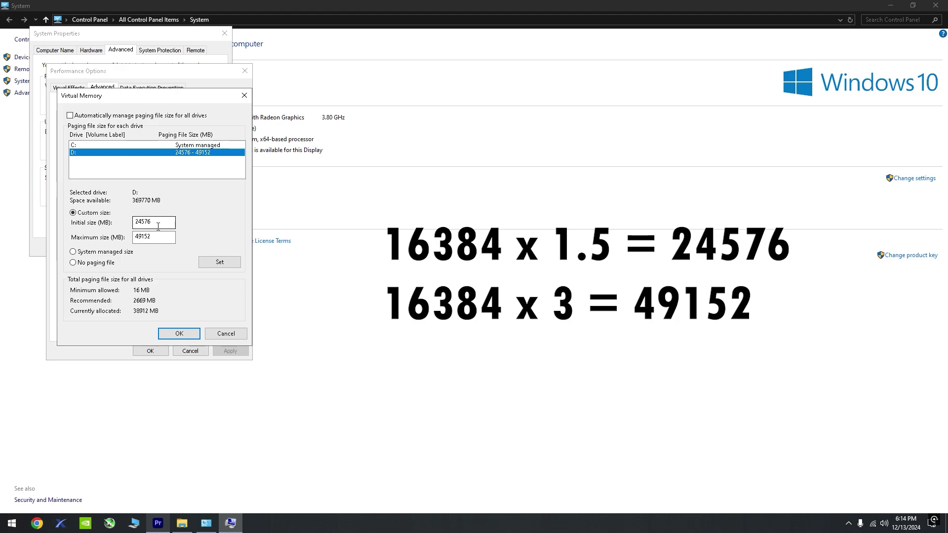
Confirm D:'s paging file sizes (24576 initial, 49152 maximum) and close System Properties
drag(159, 224, 114, 224)
click(163, 238)
drag(145, 237, 107, 239)
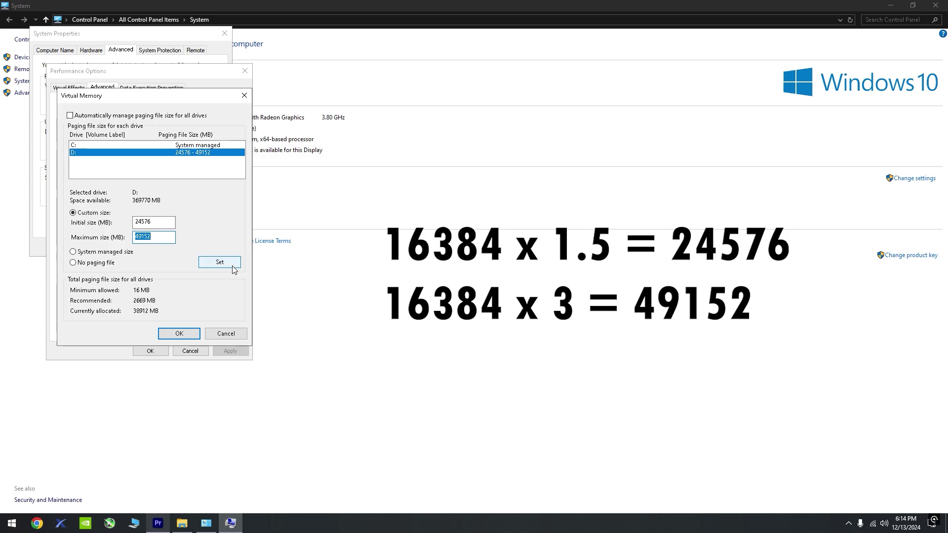
click(192, 336)
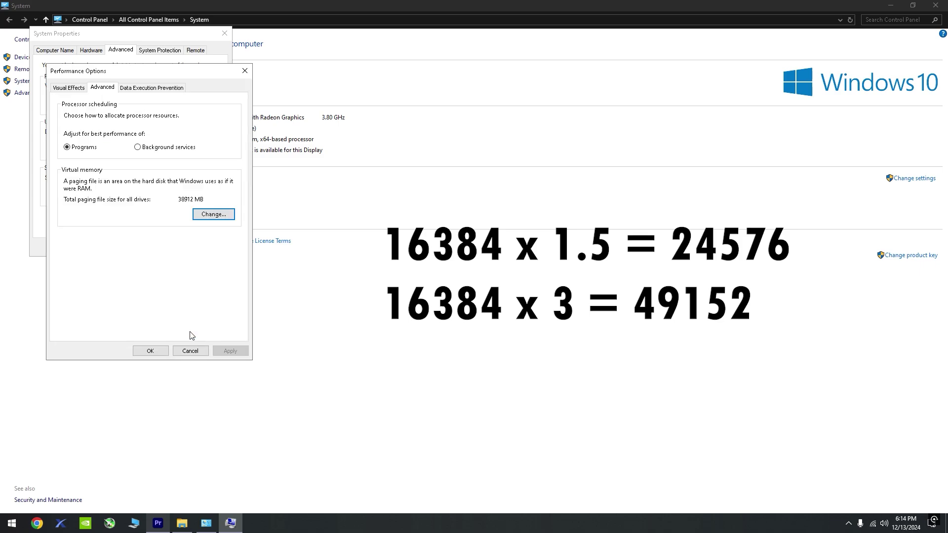
click(151, 351)
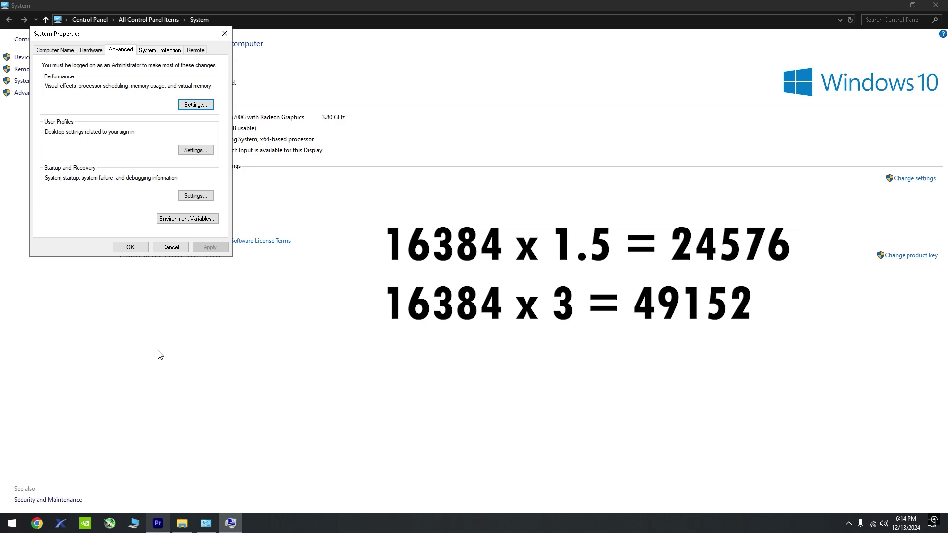
click(131, 247)
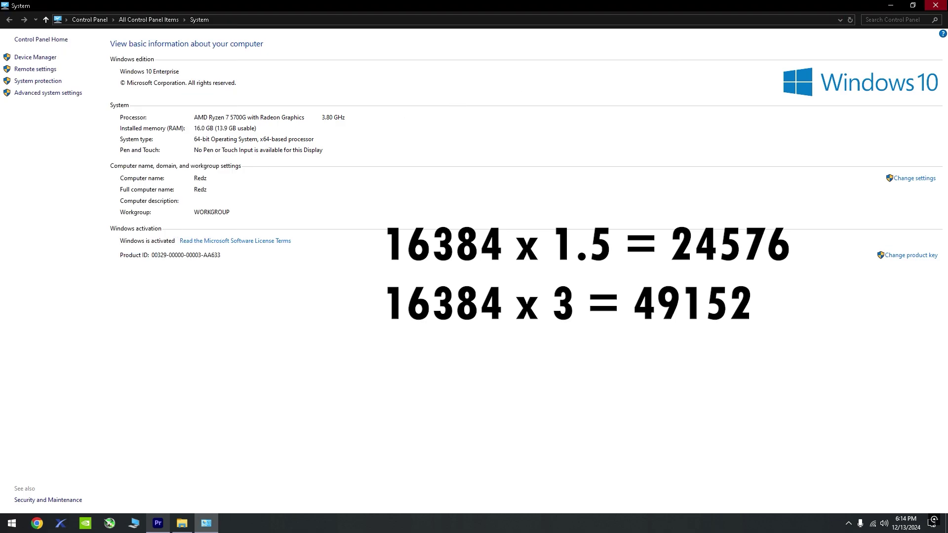
click(935, 5)
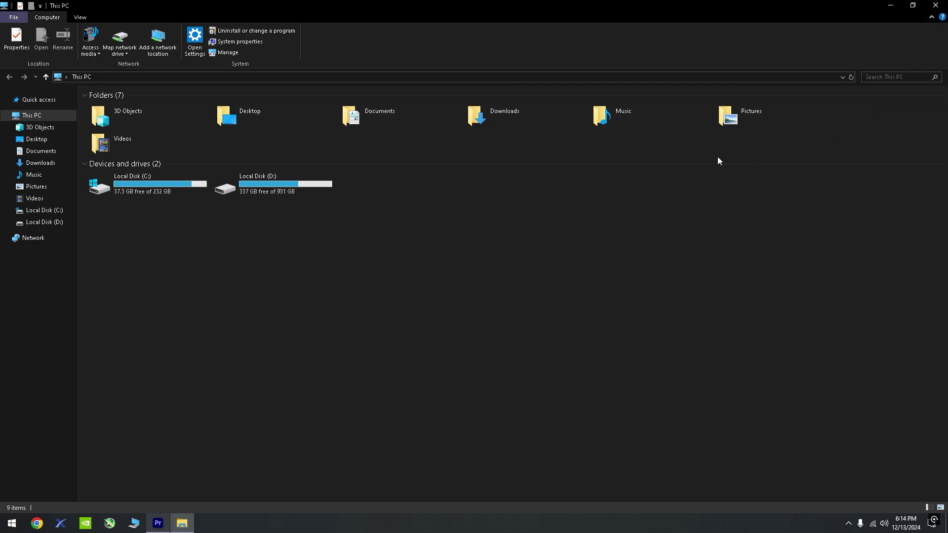
Change the display refresh rate from 50 Hz to 74.973 Hz, keep it, and close Settings
click(936, 6)
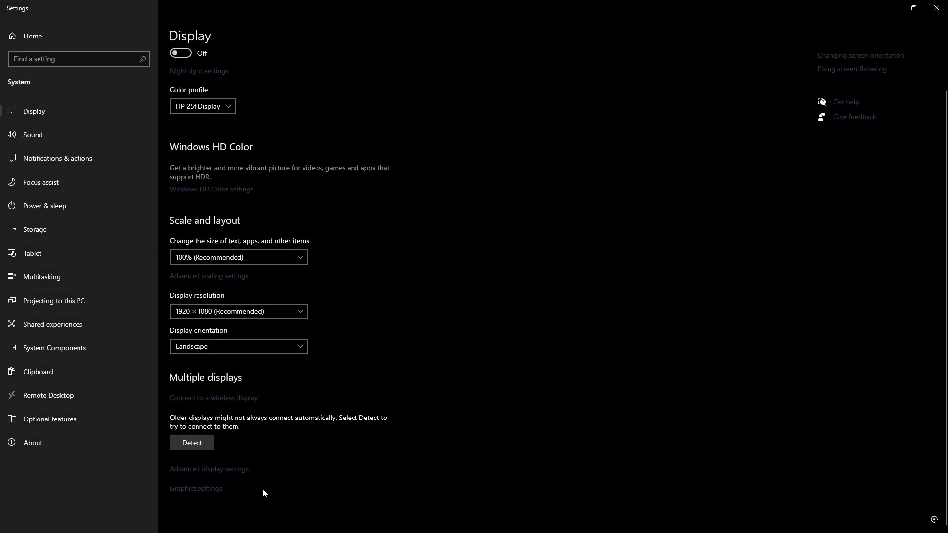
click(211, 471)
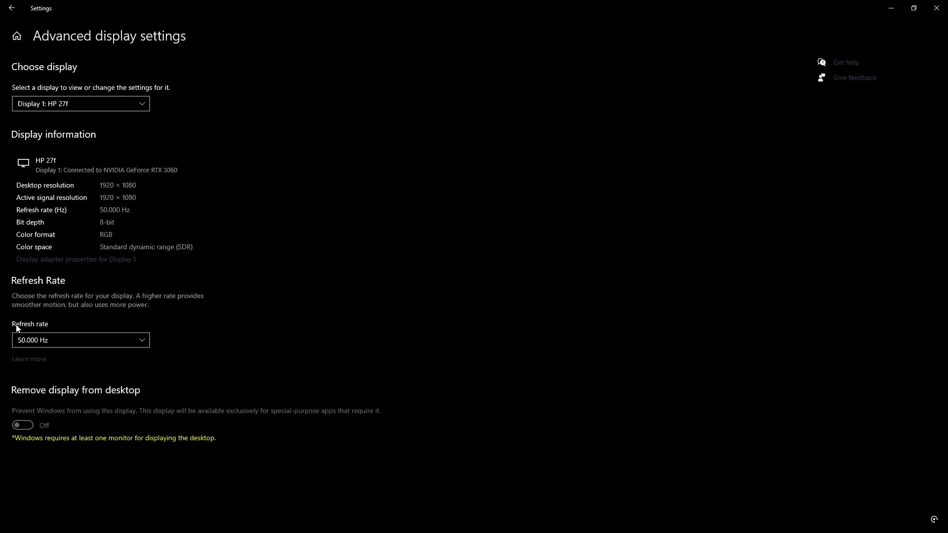
click(65, 341)
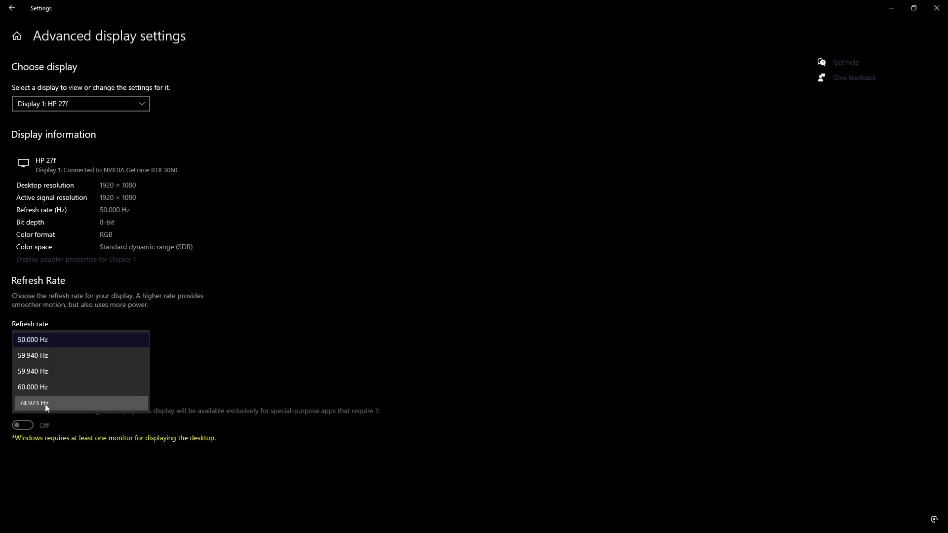
key(Return)
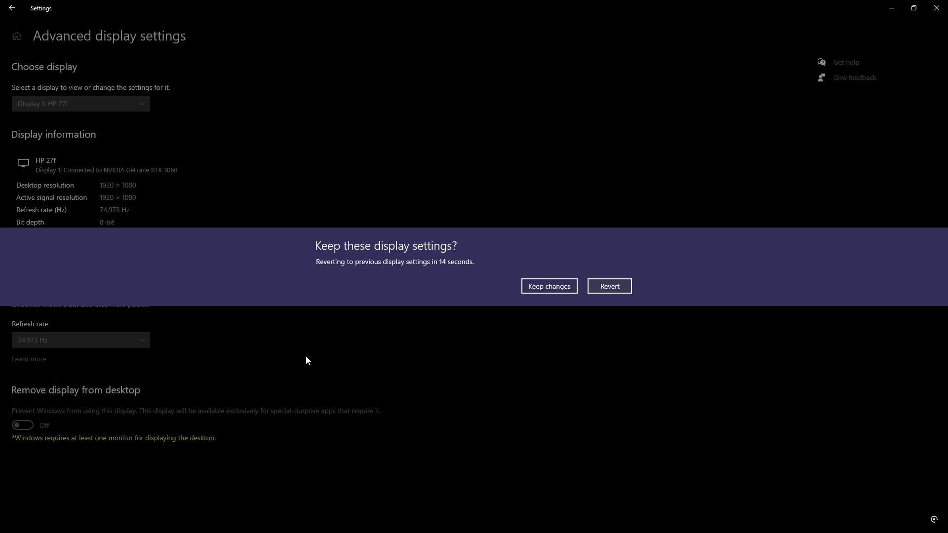
click(524, 291)
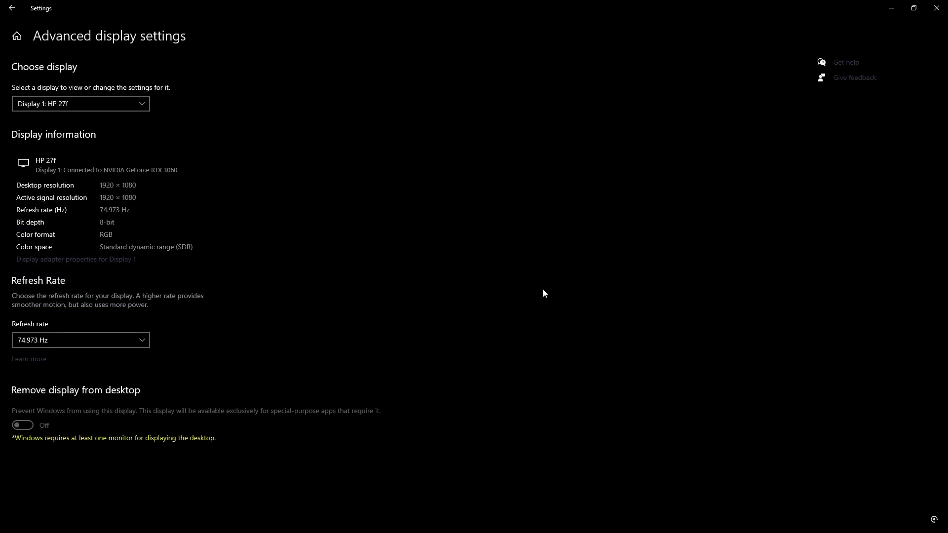
click(936, 7)
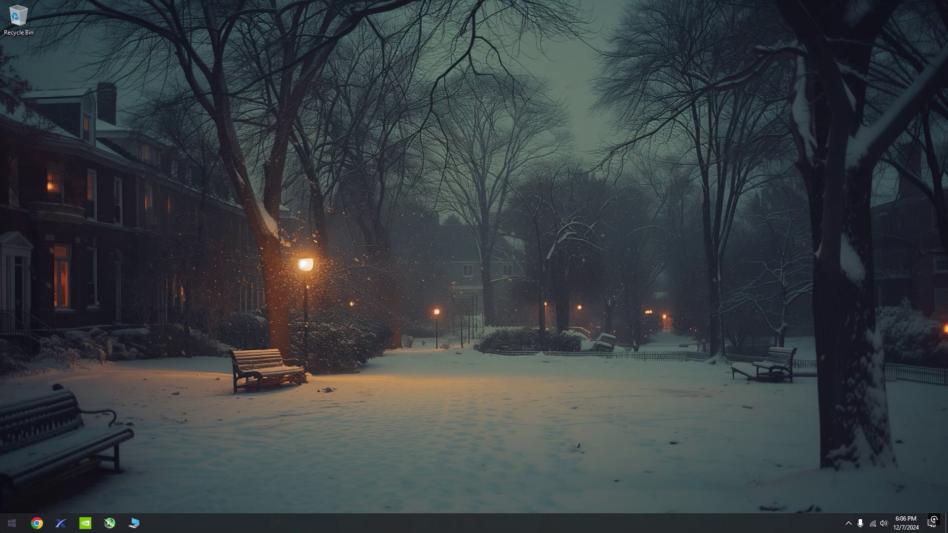
Uncheck Enhance pointer precision in Mouse Properties' Pointer Options, apply, and close the dialog
click(12, 522)
text(mouse settings)
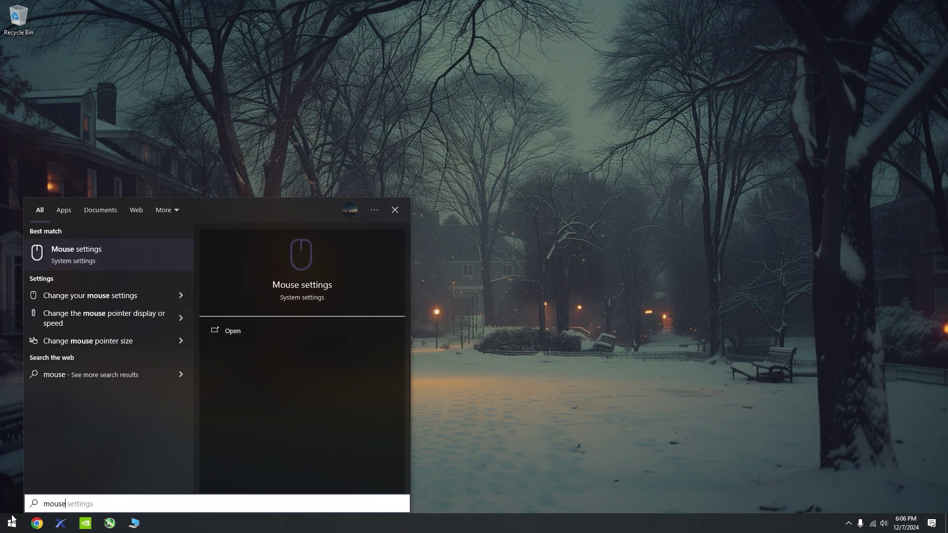
key(Return)
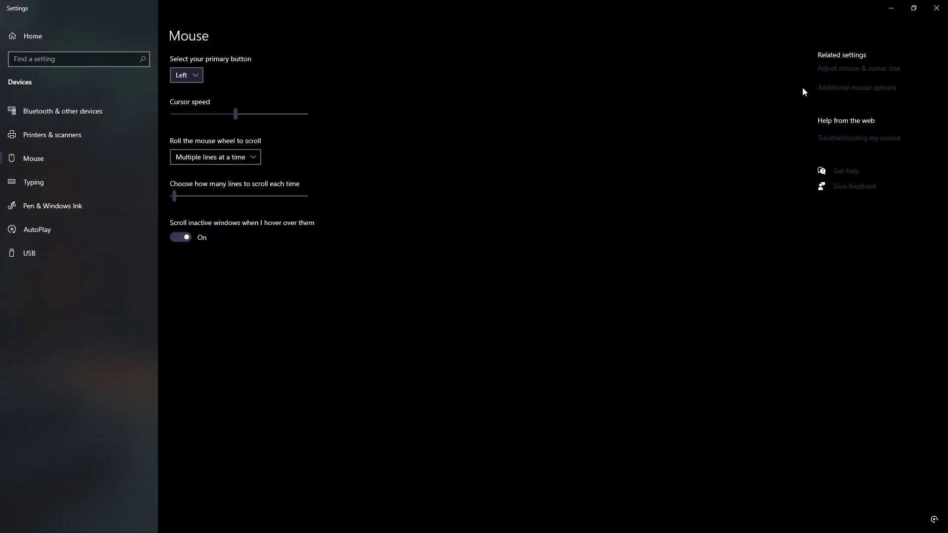
click(854, 90)
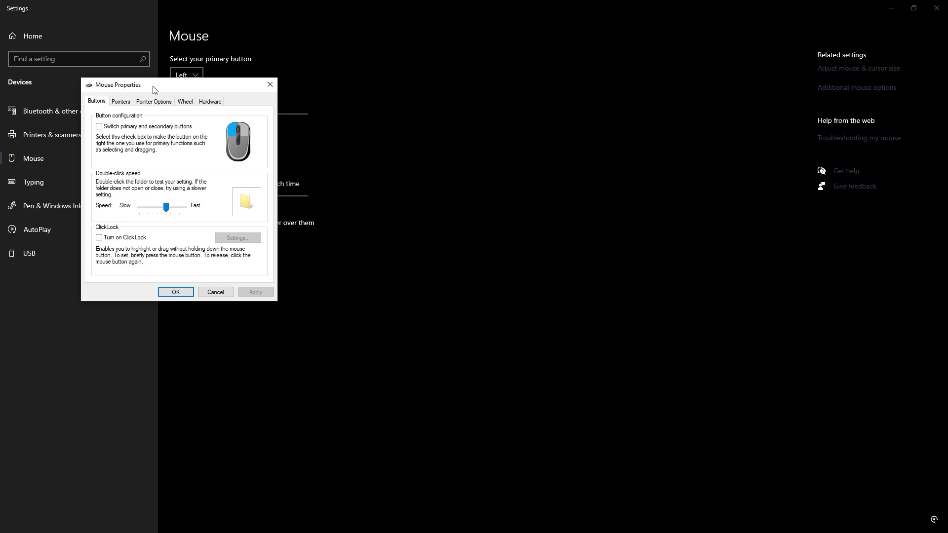
drag(154, 89, 361, 93)
click(332, 108)
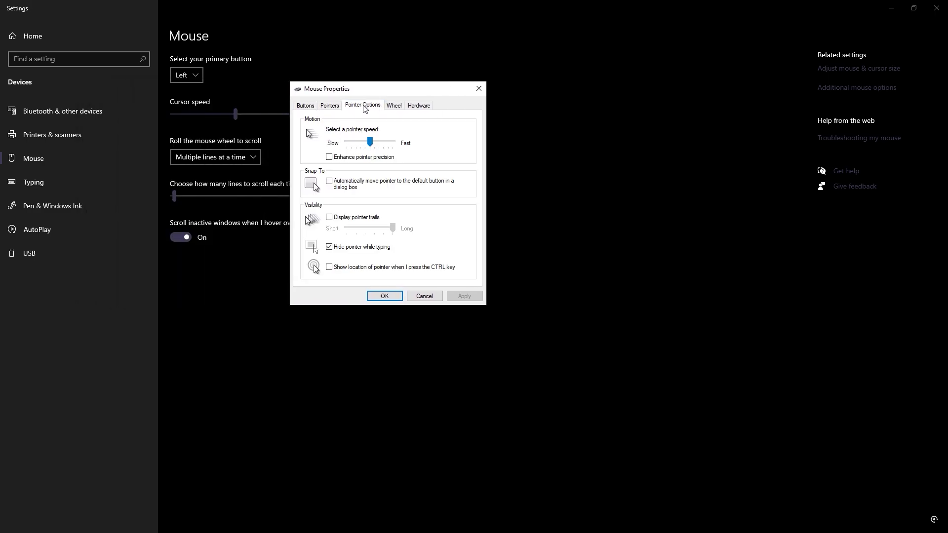
click(330, 160)
click(464, 296)
click(376, 295)
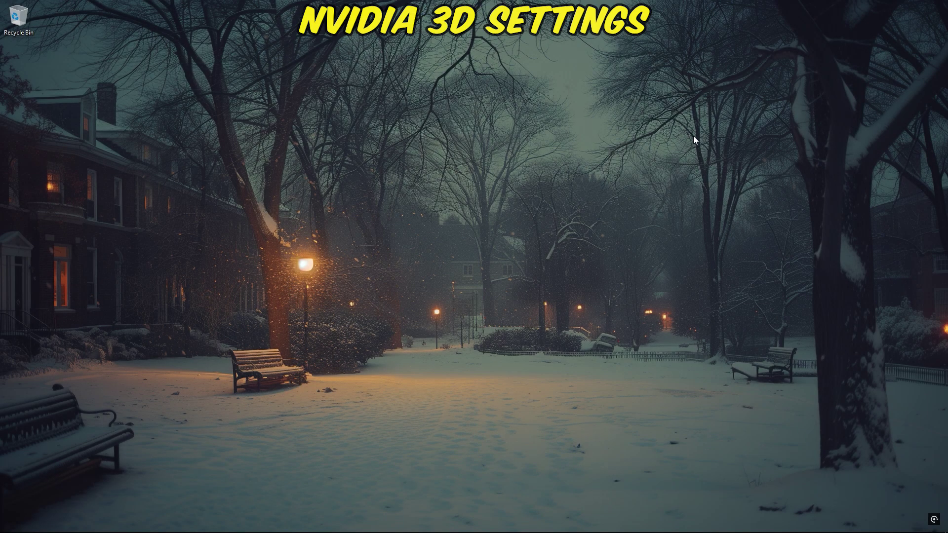
In NVIDIA Control Panel's Manage 3D settings, set Low Latency Mode to Ultra
right_click(516, 173)
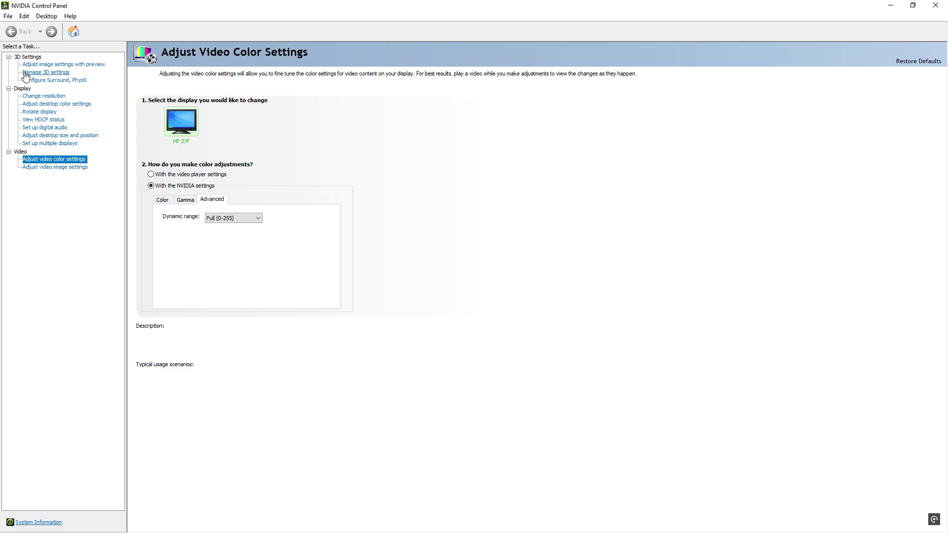
click(43, 72)
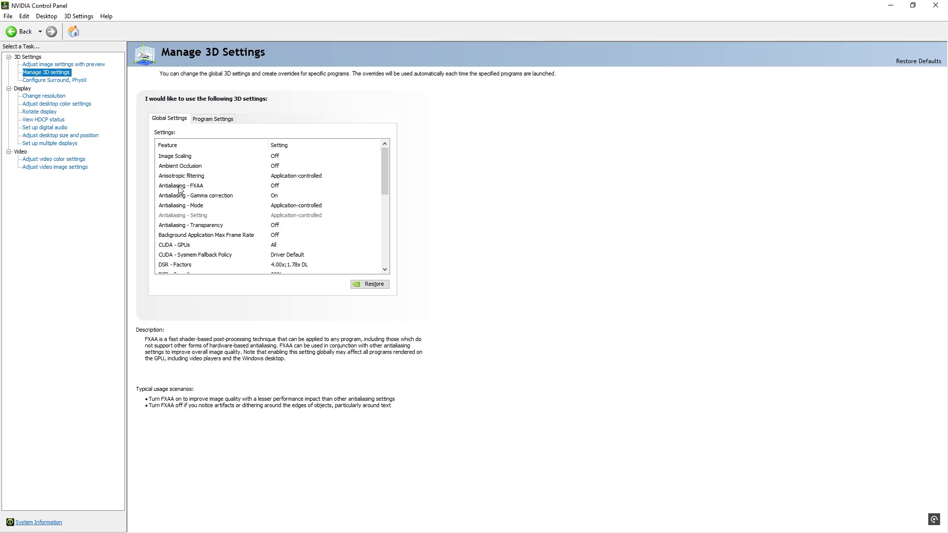
scroll(287, 198, down, 2)
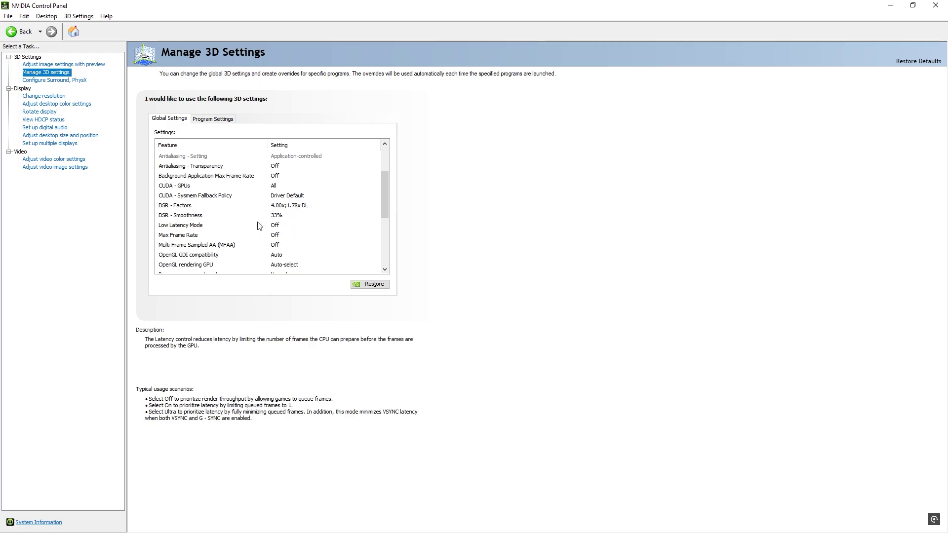
scroll(259, 223, down, 1)
click(275, 197)
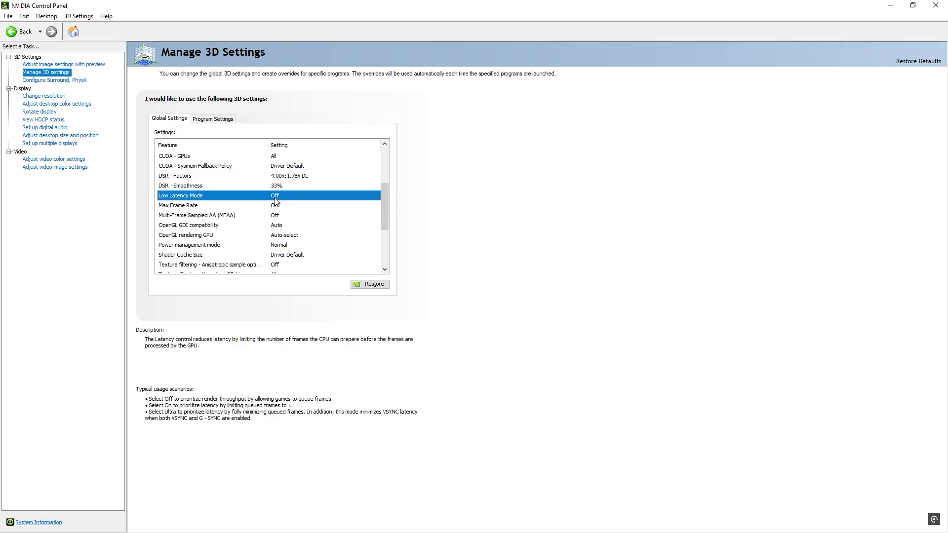
click(282, 195)
click(292, 225)
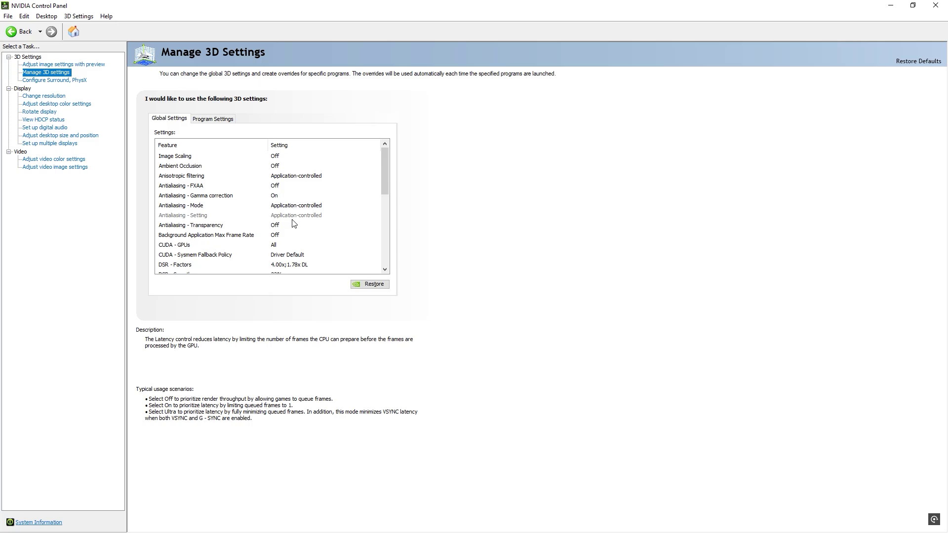
scroll(293, 224, down, 3)
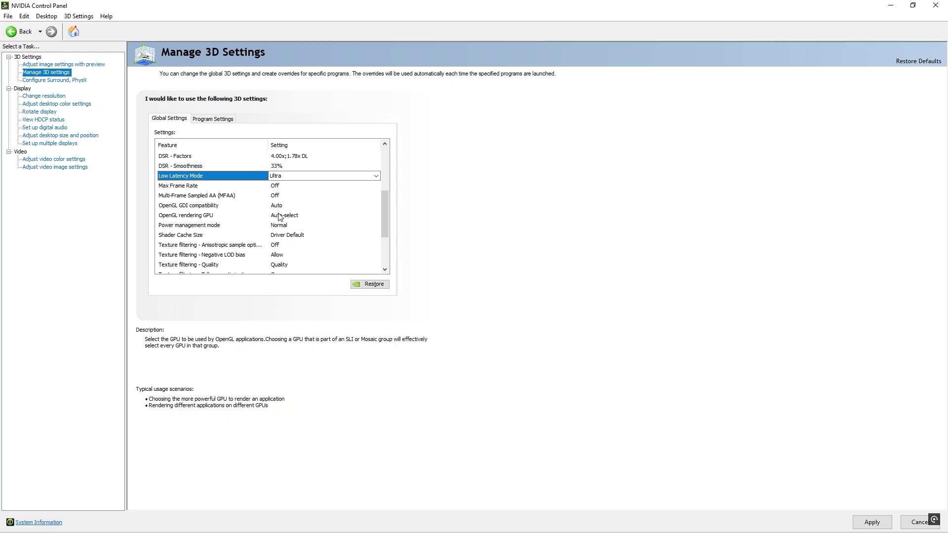
Set the OpenGL rendering GPU to RTX 3060 and power management to Prefer maximum performance, then apply
click(294, 216)
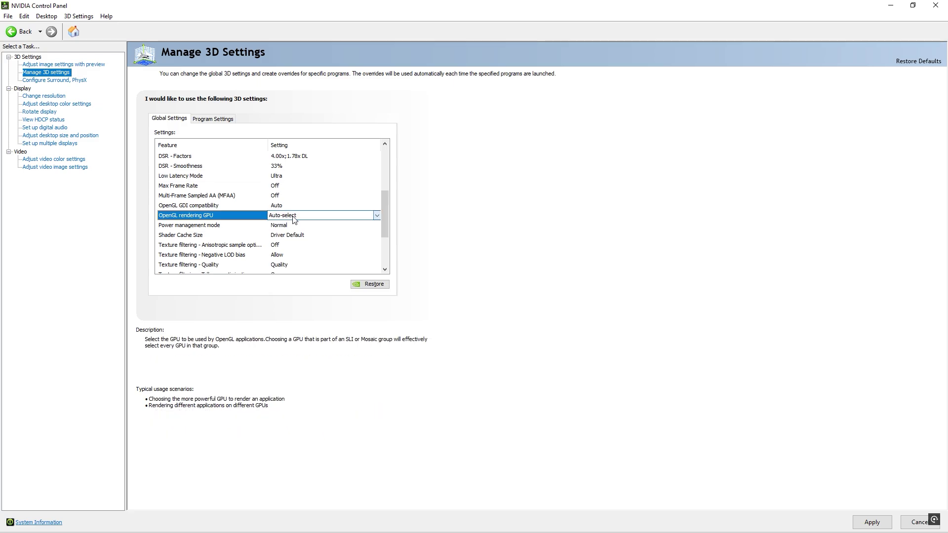
click(313, 232)
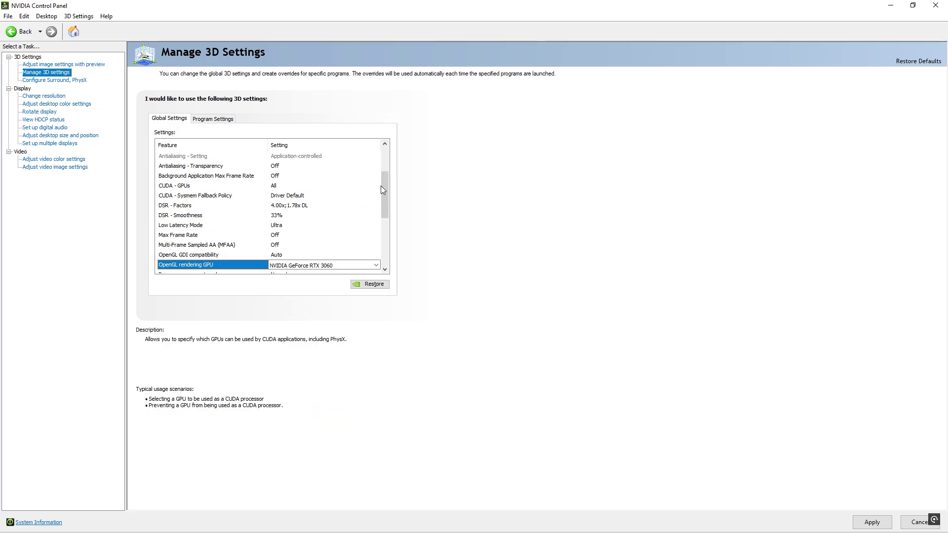
scroll(385, 192, down, 1)
scroll(388, 199, down, 3)
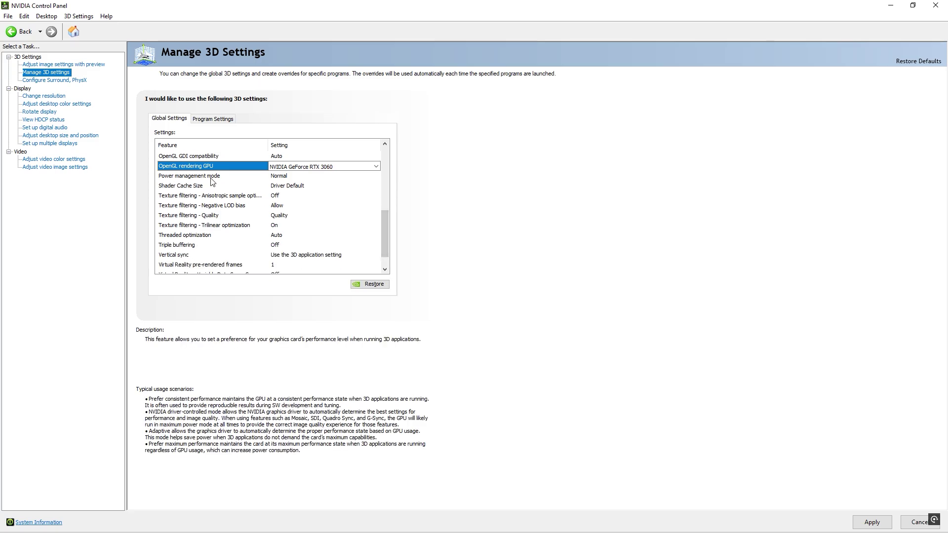
click(282, 178)
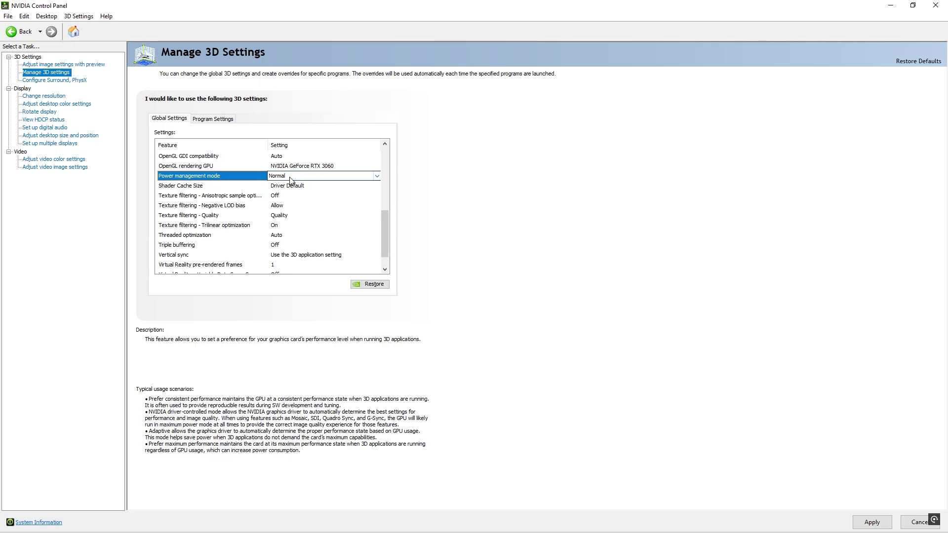
click(289, 177)
click(297, 196)
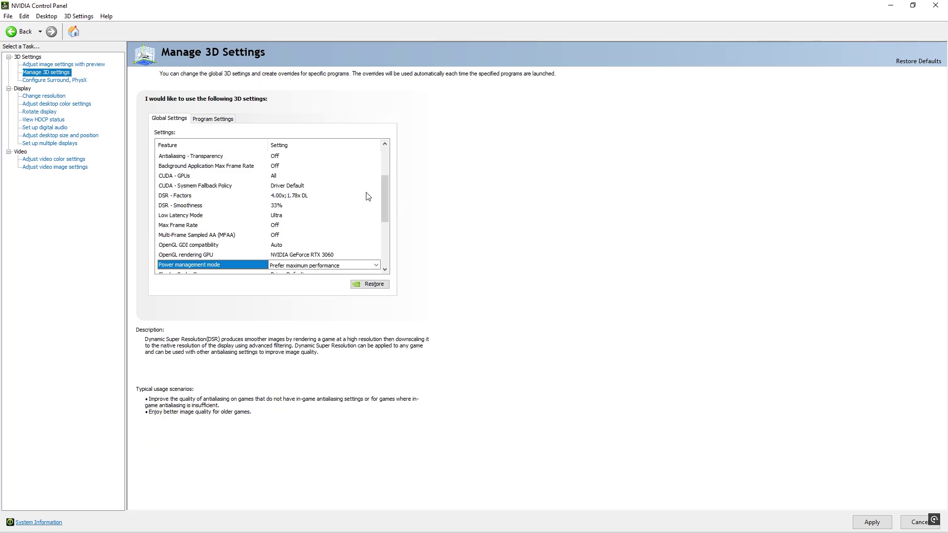
scroll(385, 185, down, 1)
scroll(387, 200, down, 3)
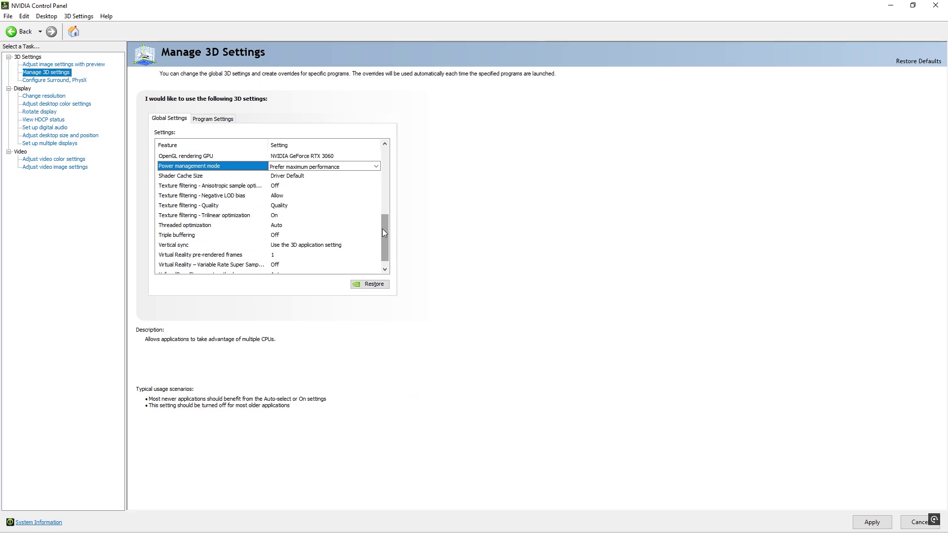
scroll(383, 229, down, 1)
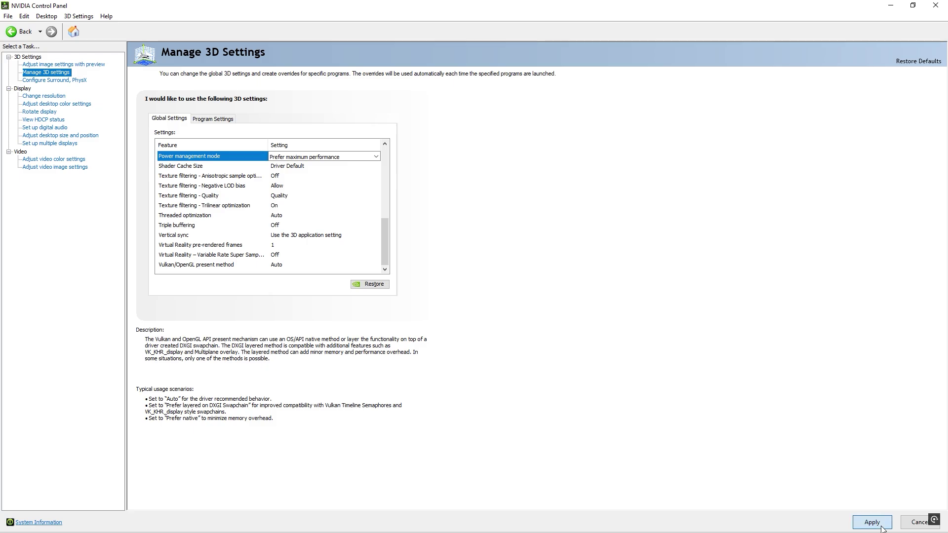
click(881, 527)
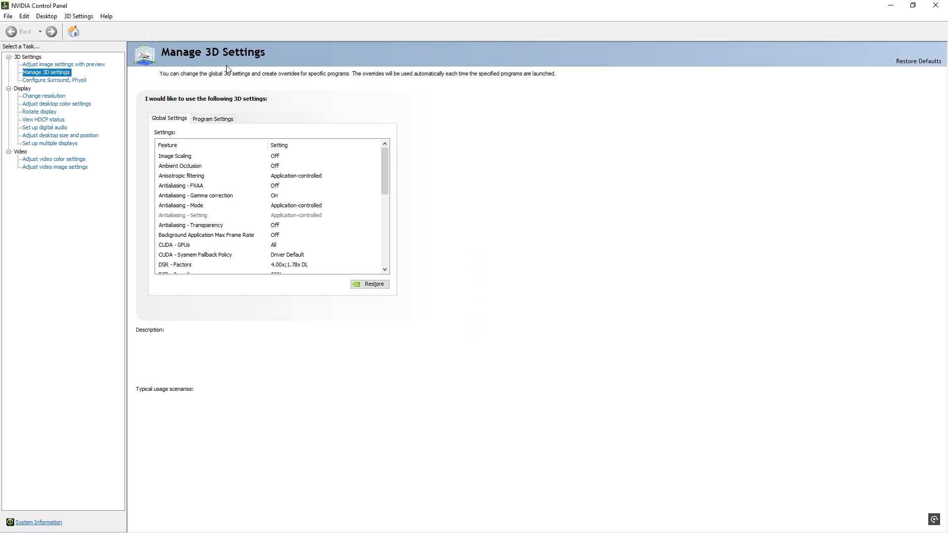
Raise the HP 27f desktop digital vibrance to 70% and apply it
click(41, 105)
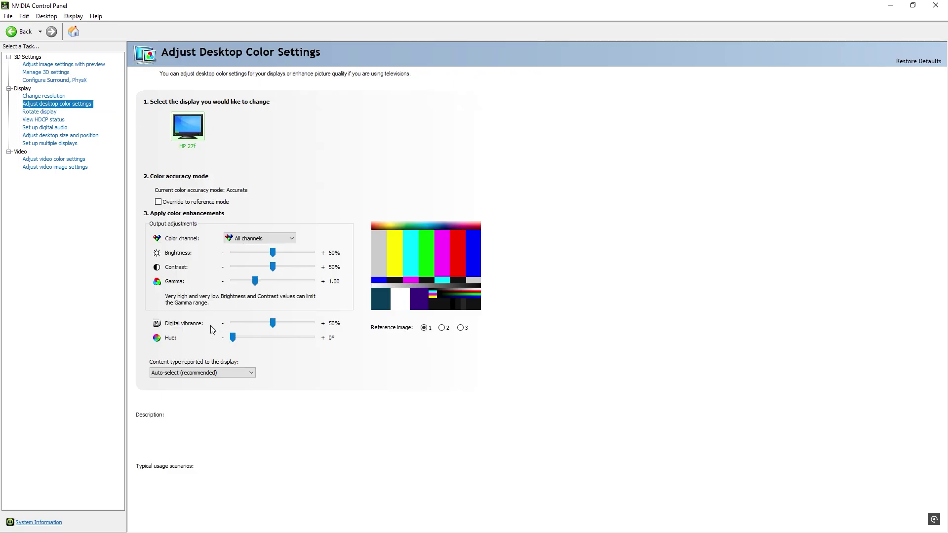
click(273, 323)
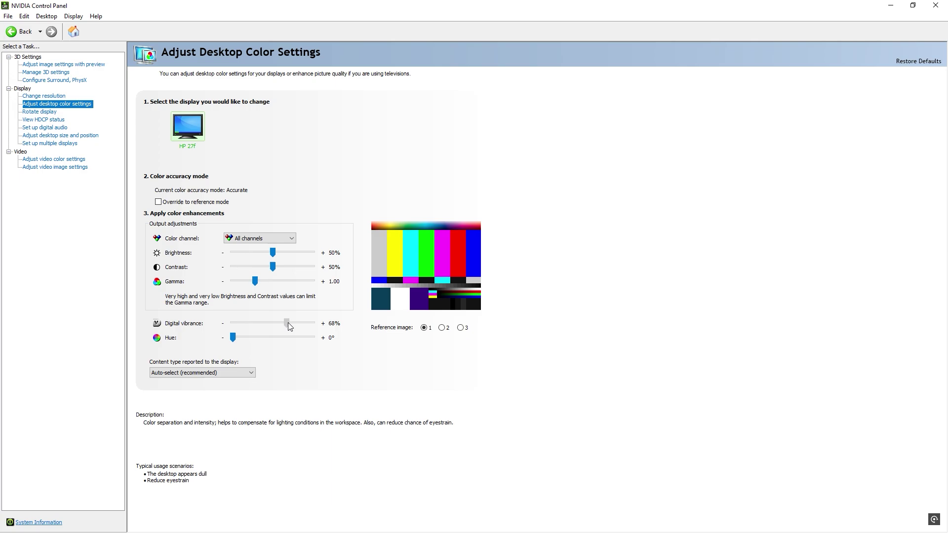
drag(288, 322, 288, 321)
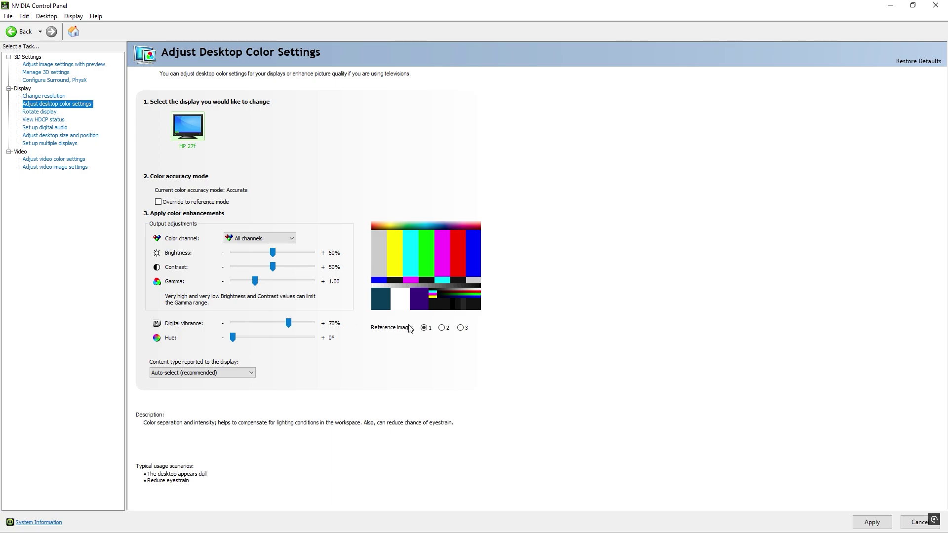
click(871, 521)
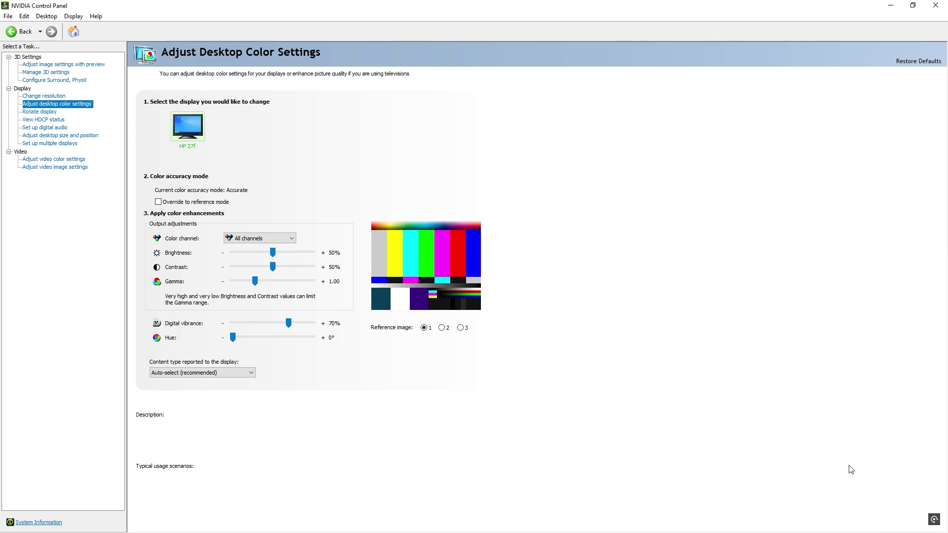
Make video color use the NVIDIA settings with Full (0-255) dynamic range, and apply
click(51, 160)
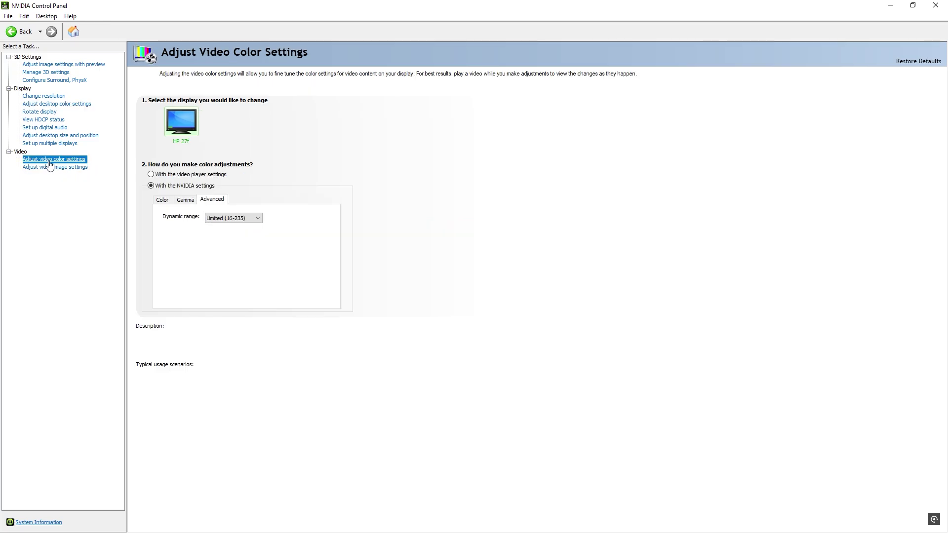
mouse_move(185, 173)
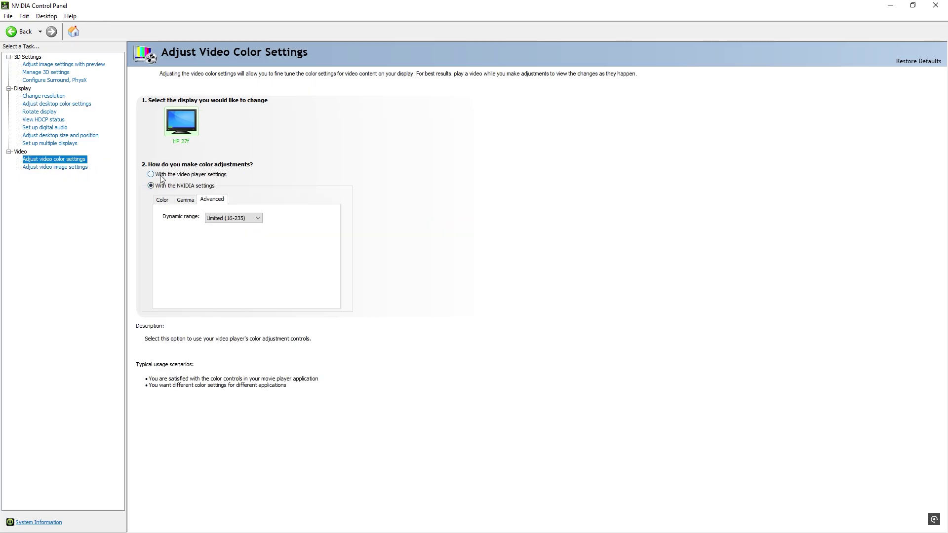
click(160, 177)
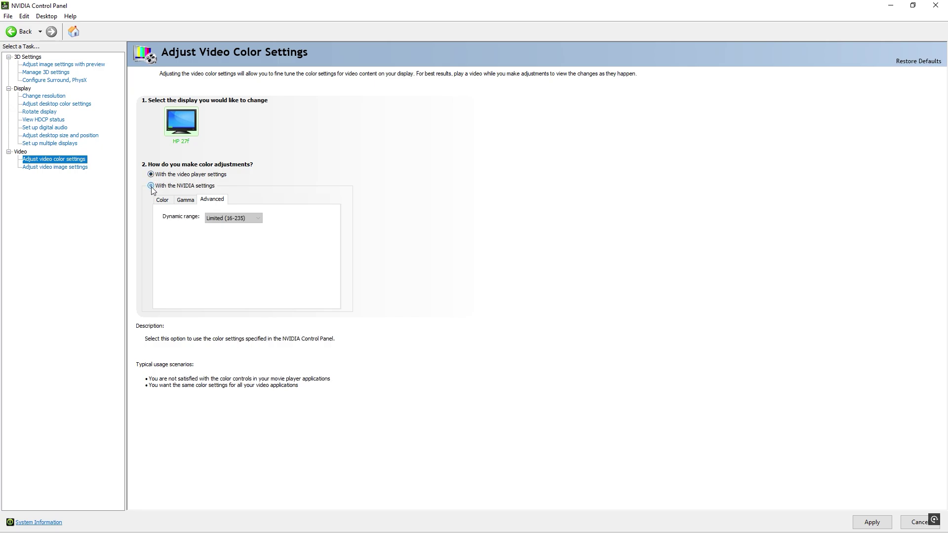
click(152, 187)
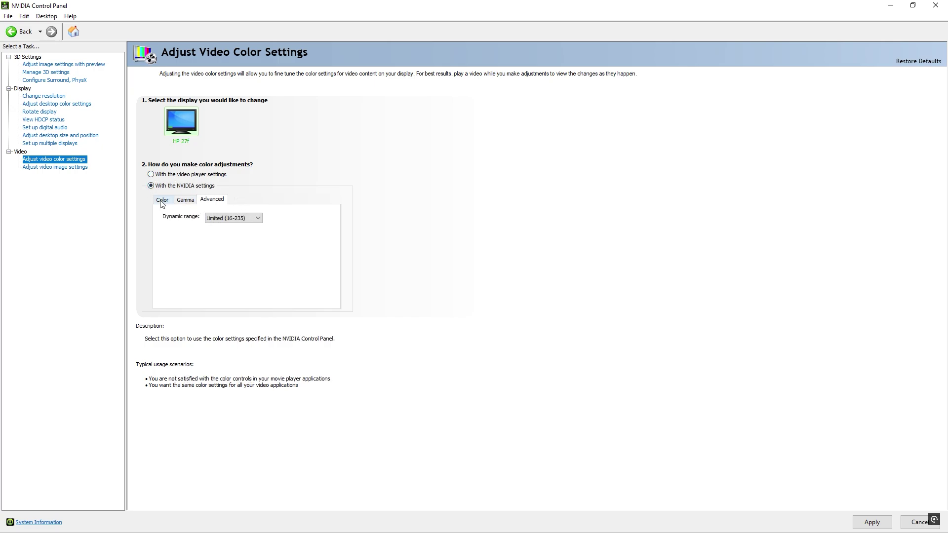
click(234, 219)
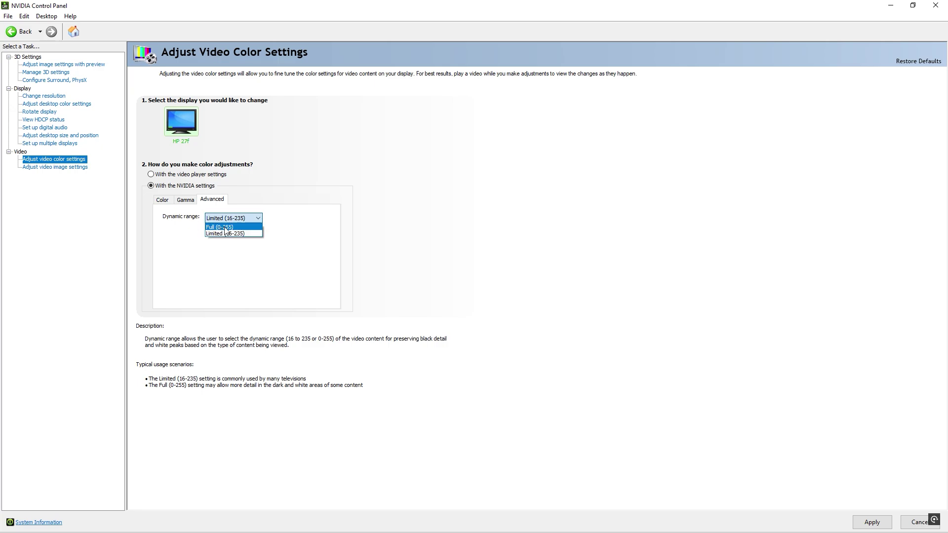
click(227, 228)
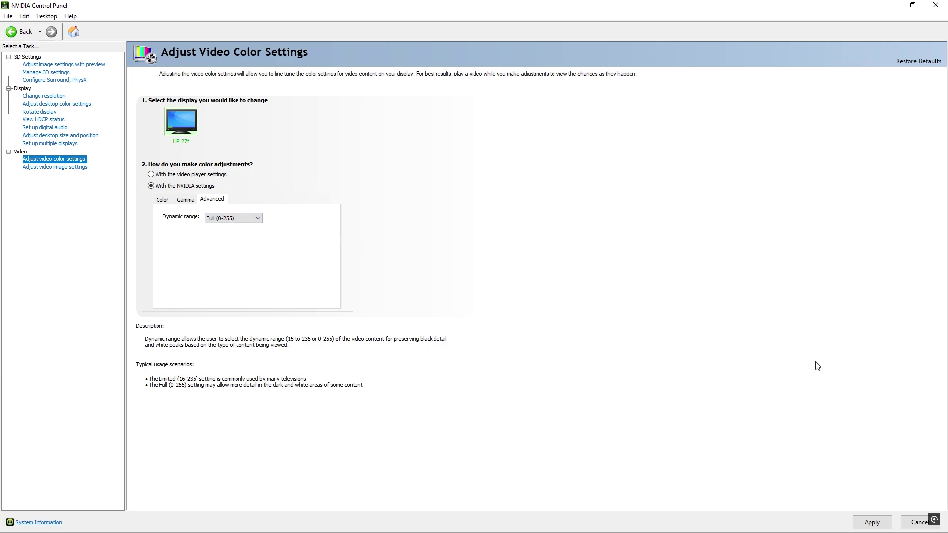
click(874, 523)
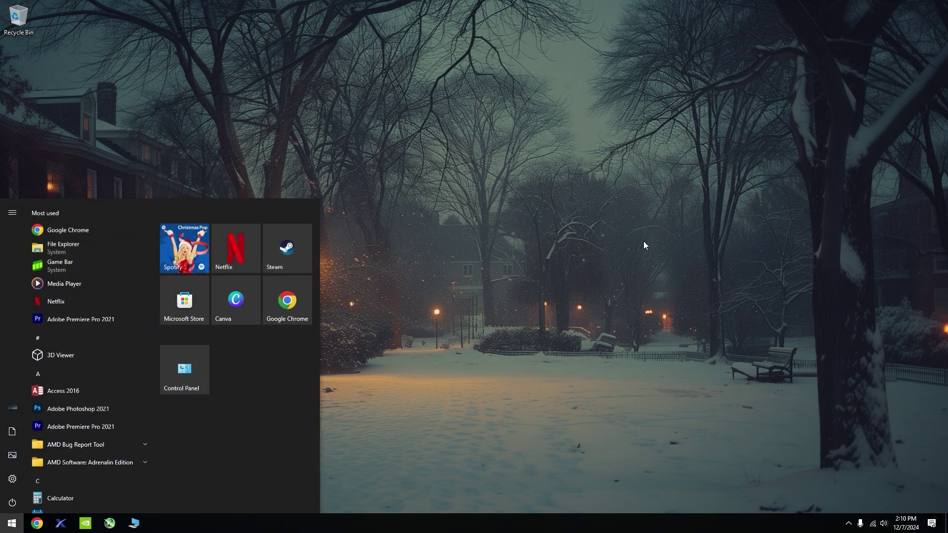
text(cmd)
Ping 8.8.8.8 and 1.1.1.1 from Command Prompt, averaging 16 ms and 36 ms, then close it
key(Return)
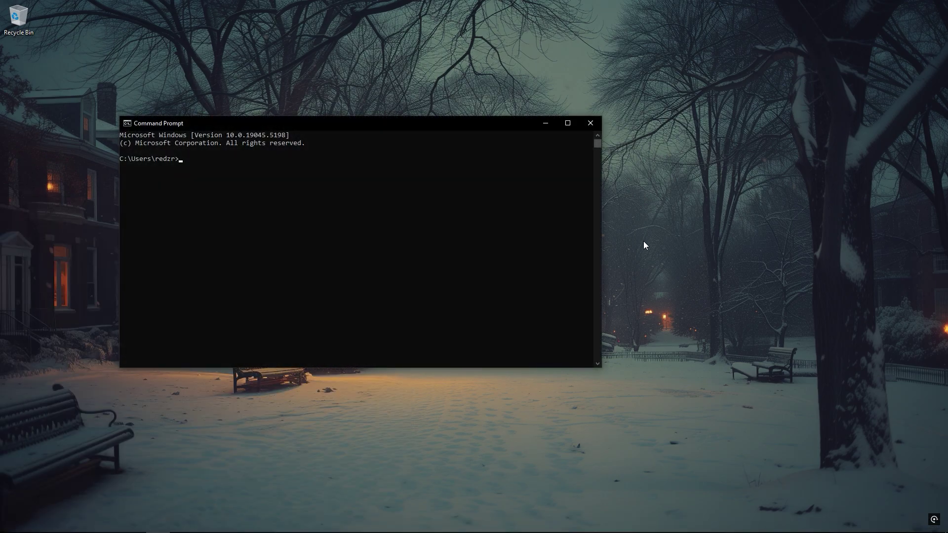
text(pi)
text(ng 8.8)
text(.8.8)
key(Return)
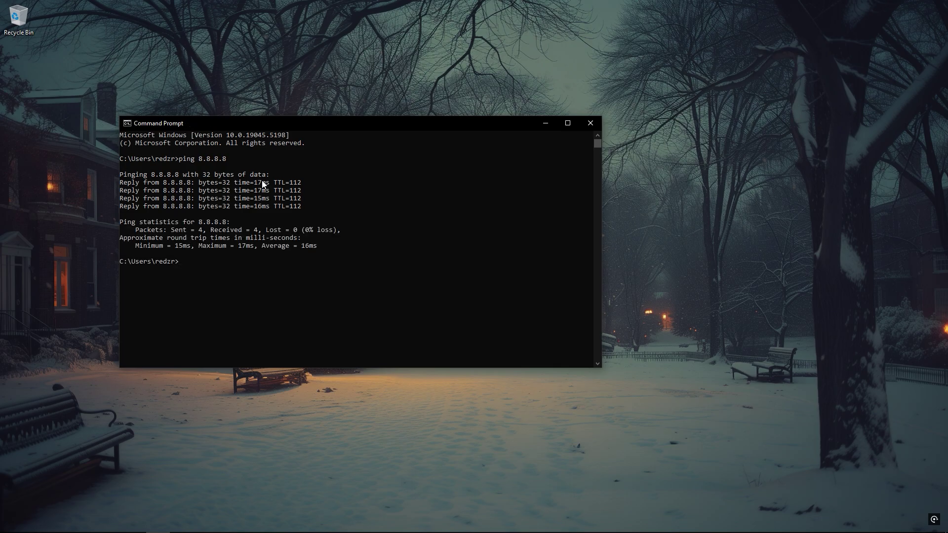
text(ping 1)
text(.1.1.1)
key(Return)
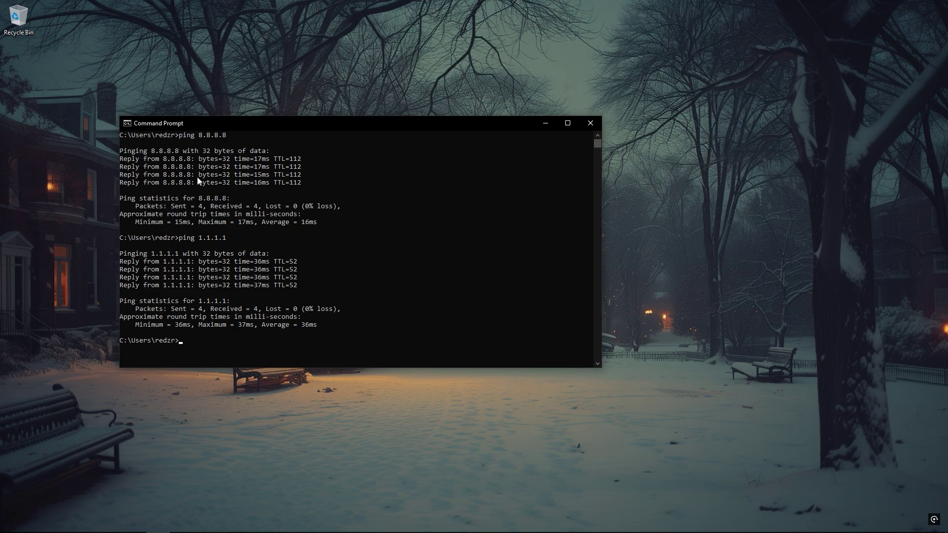
click(584, 127)
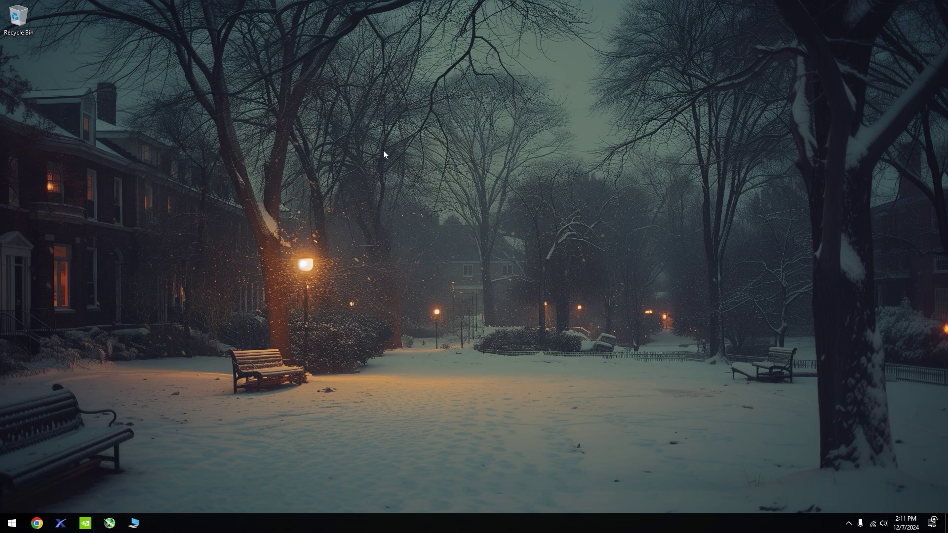
Open the Wi-Fi 2 adapter's properties via Network & Internet settings
right_click(872, 524)
click(881, 512)
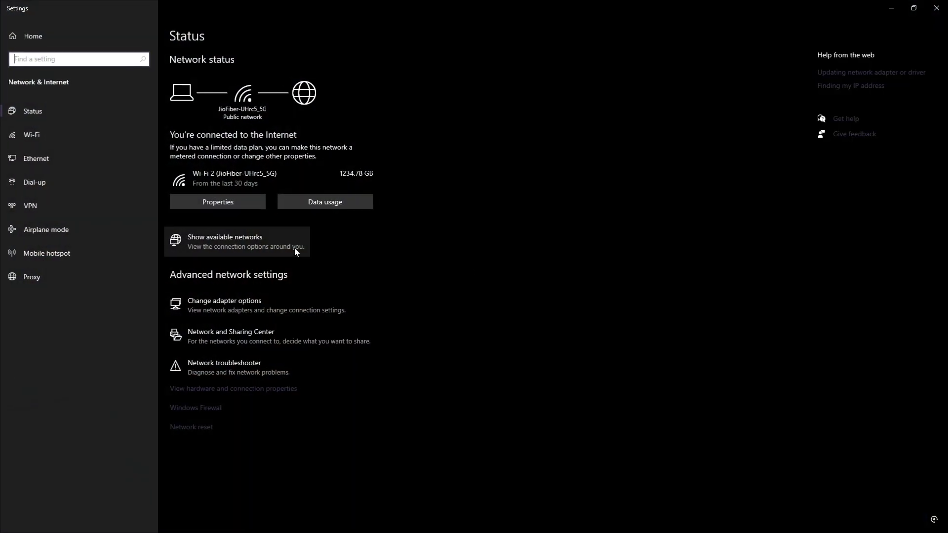
click(254, 307)
click(345, 59)
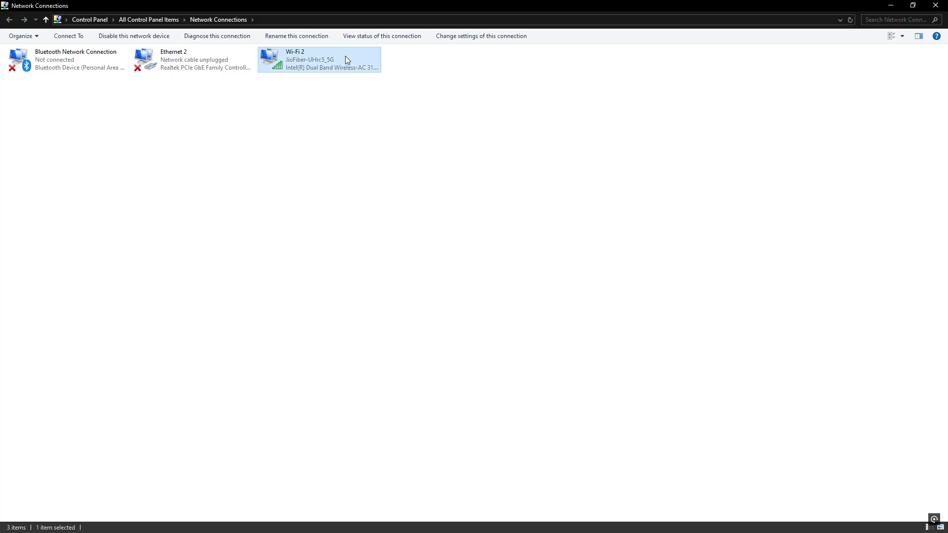
right_click(295, 65)
click(337, 169)
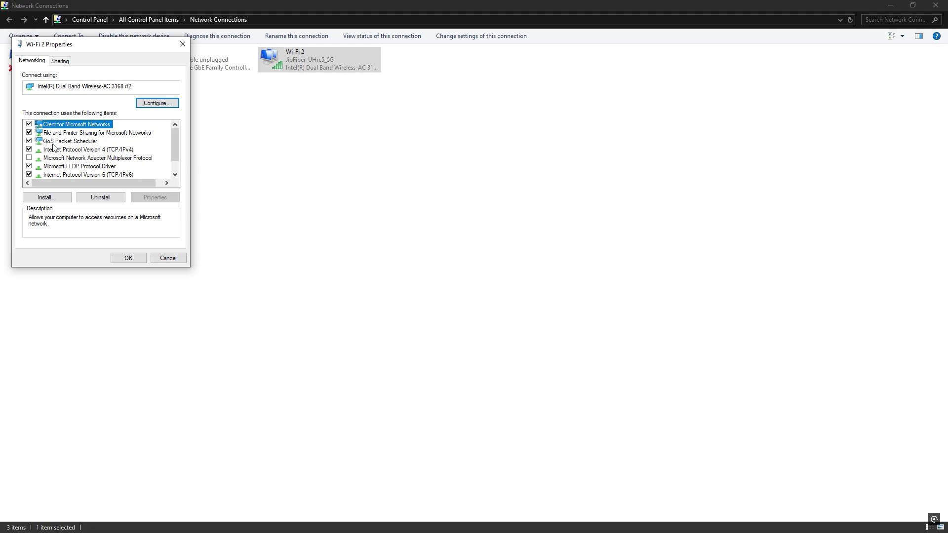
Set Wi-Fi 2's IPv4 DNS servers to 8.8.8.8 and 8.8.4.4, then close the properties
click(96, 149)
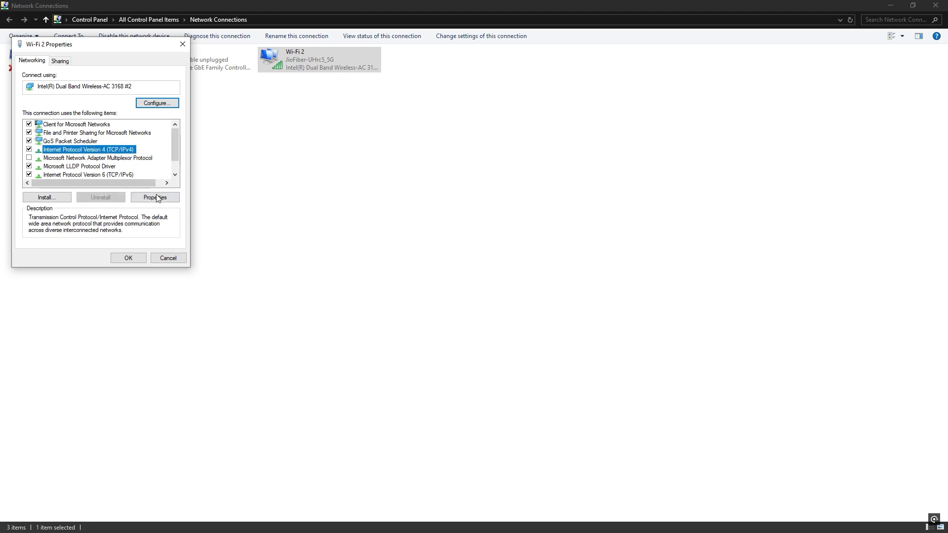
click(158, 198)
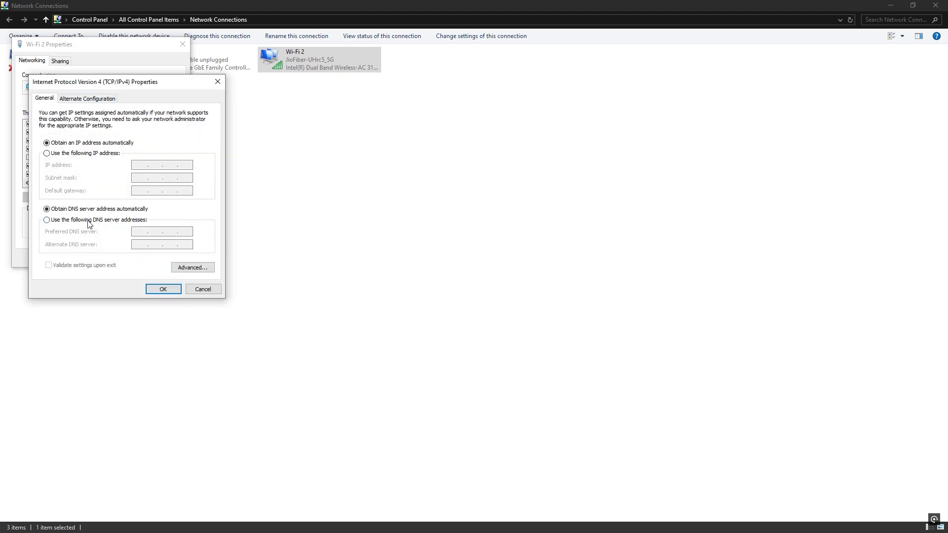
click(68, 222)
click(165, 228)
text(8)
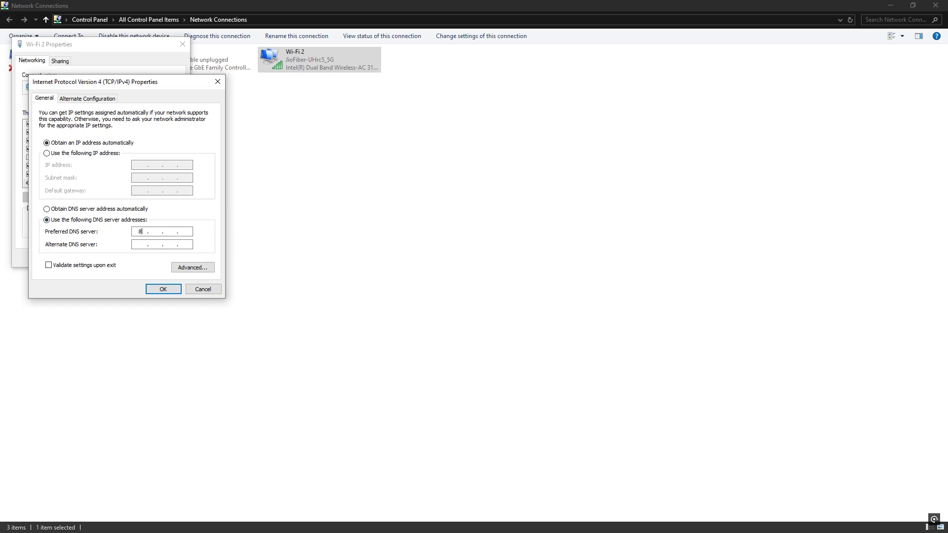
text(.)
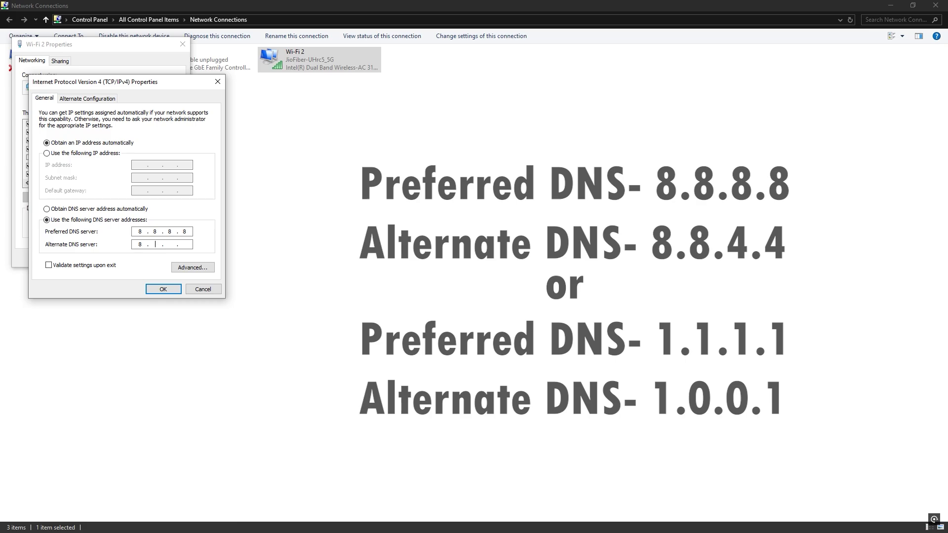
text(4.4)
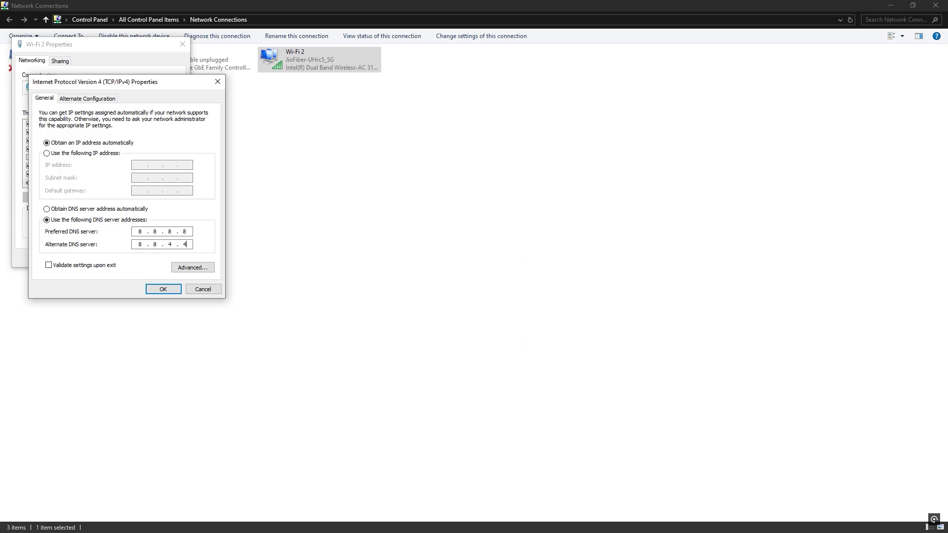
click(164, 289)
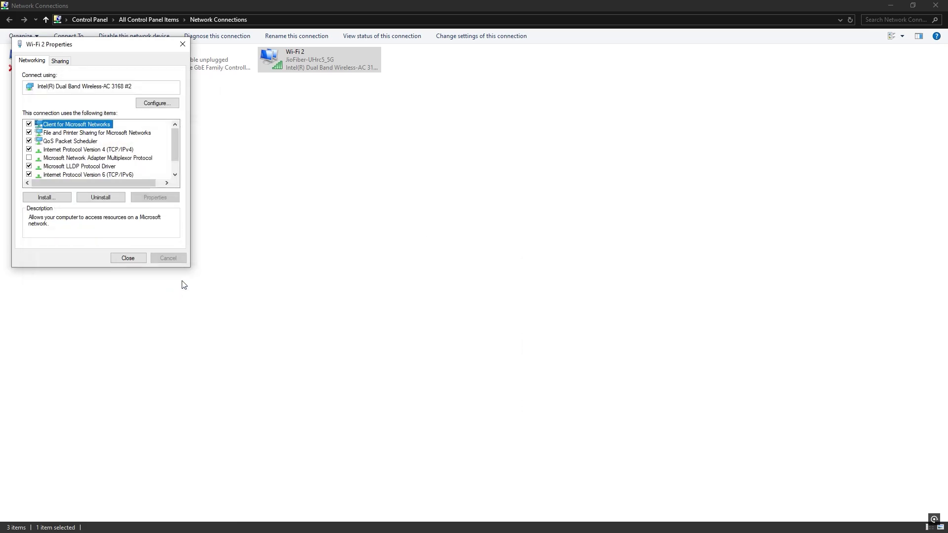
click(128, 258)
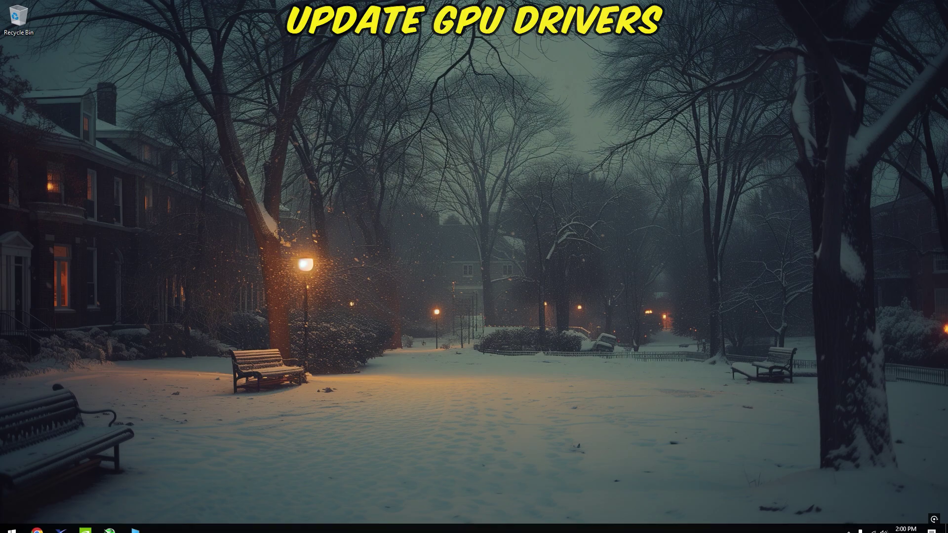
From the tray NVIDIA app, express-install Game Ready Driver 566.36 and dismiss the summary
mouse_move(775, 530)
click(848, 523)
right_click(866, 505)
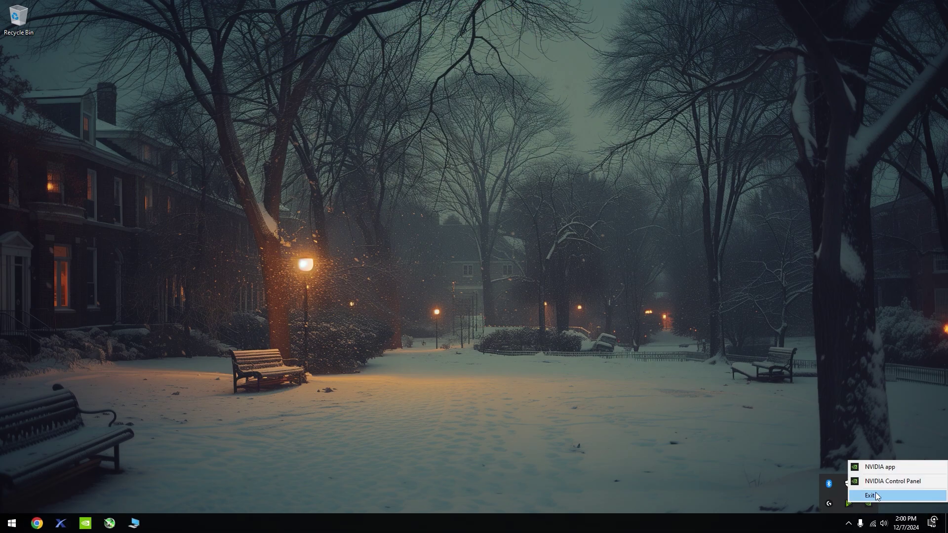
click(874, 464)
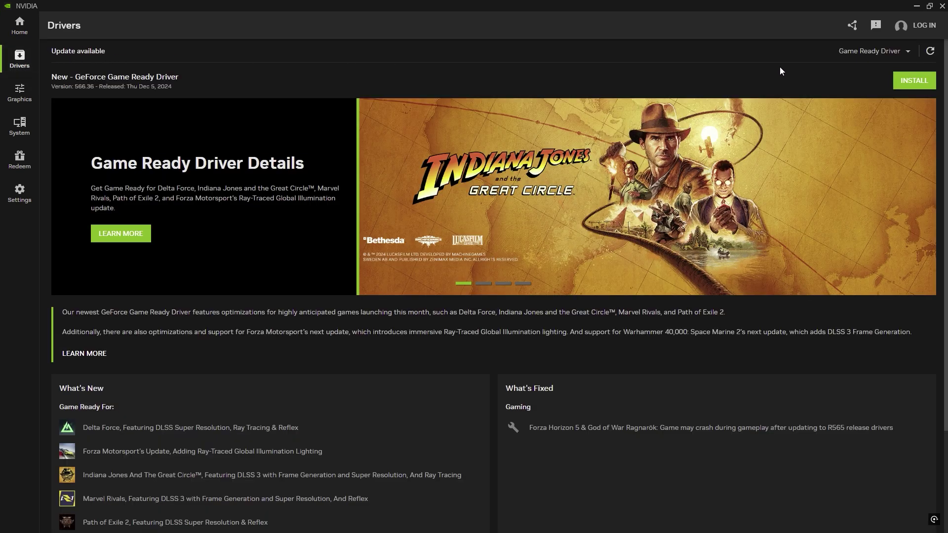
click(913, 81)
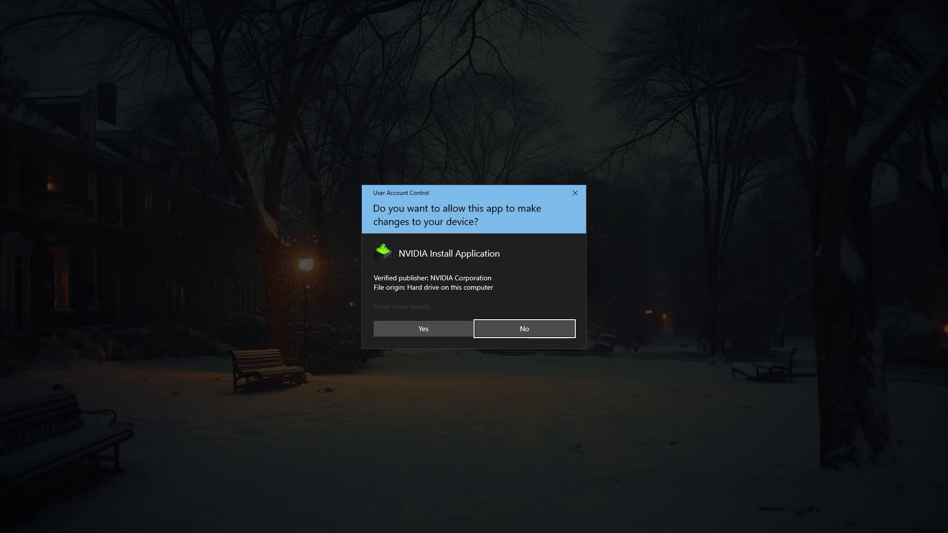
click(424, 329)
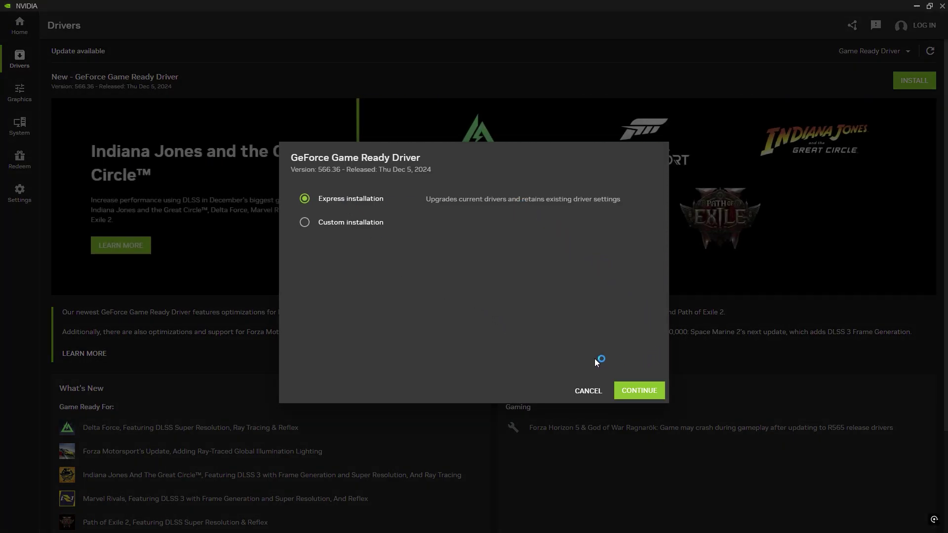
click(637, 391)
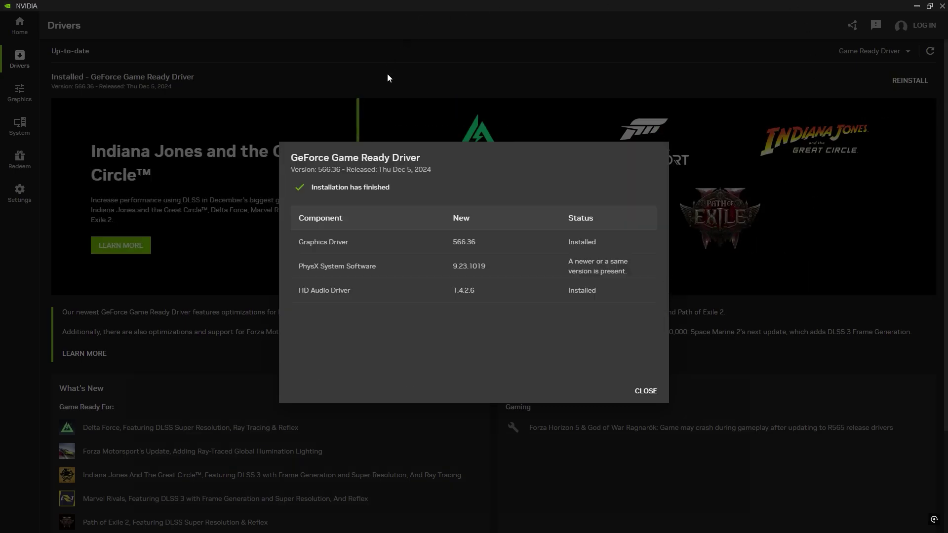
click(645, 390)
scroll(519, 382, down, 3)
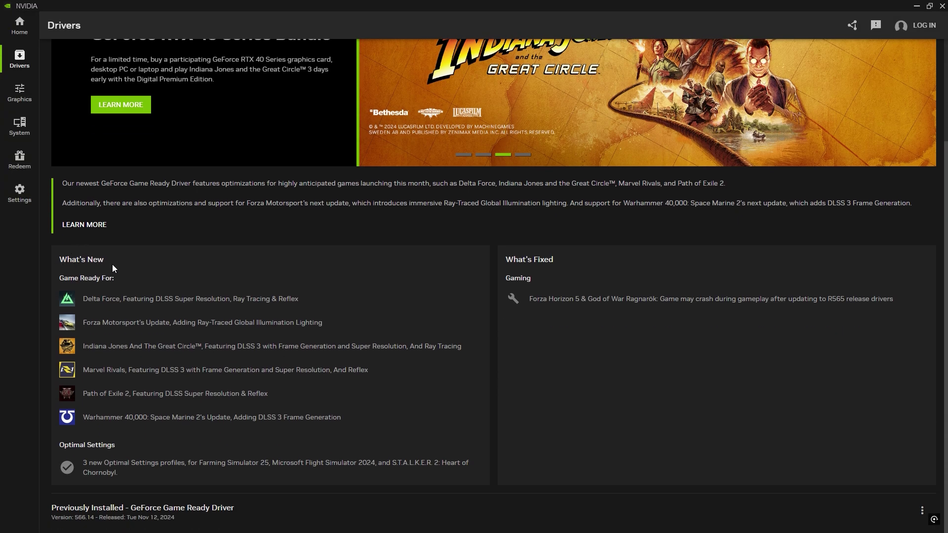